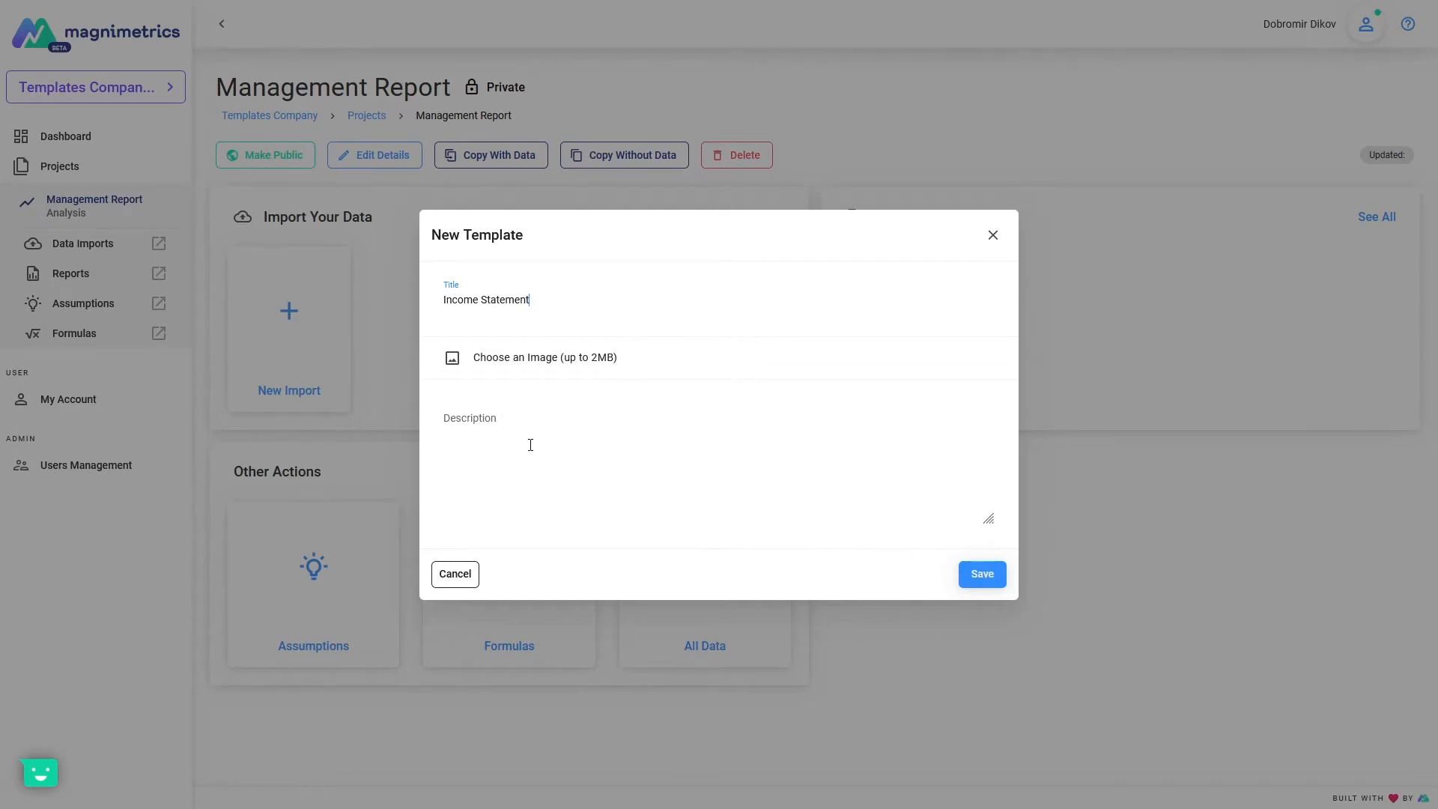
- Save the new import template titled Income Statement
{"action": "left_click", "coordinate": [983, 575]}
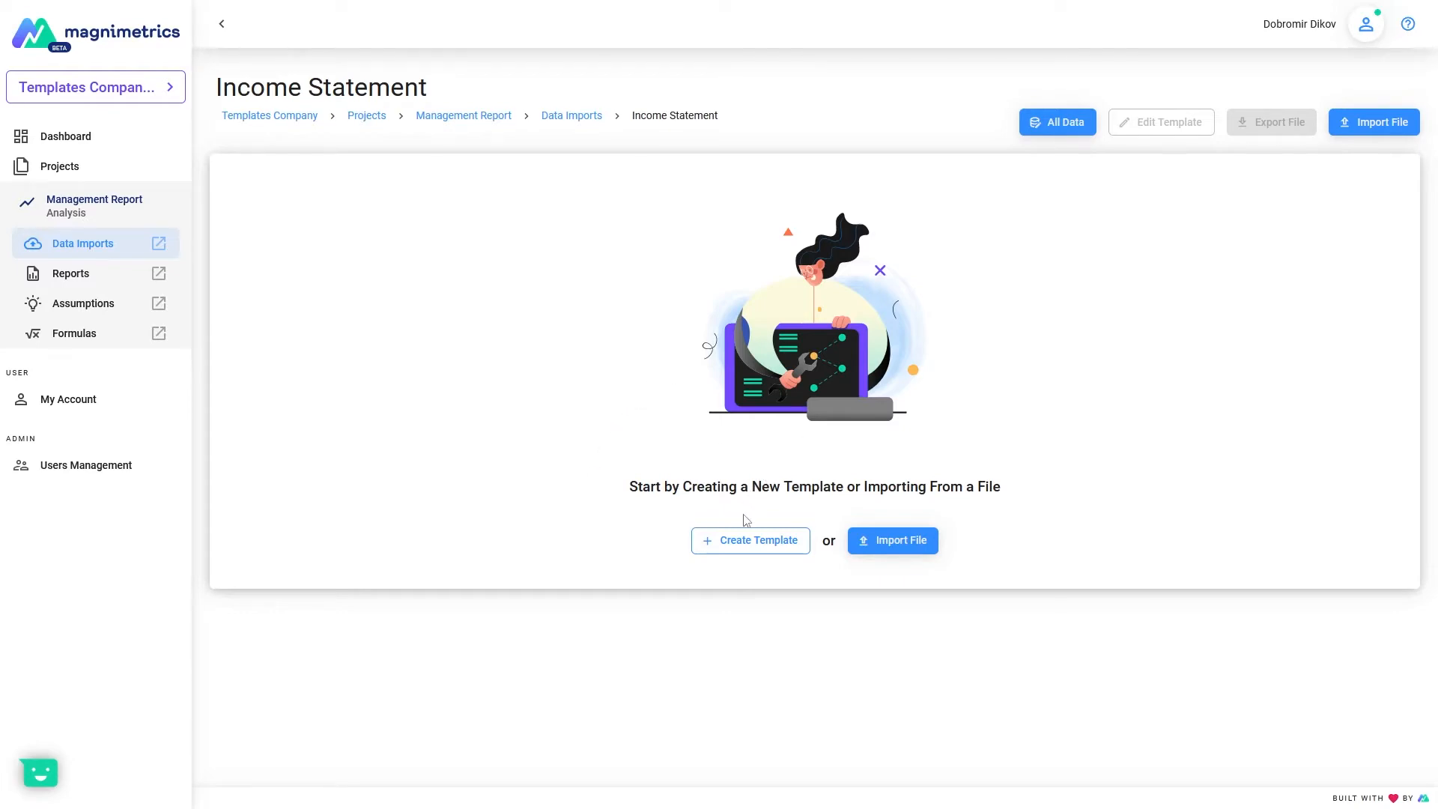
{"action": "left_click", "coordinate": [739, 541]}
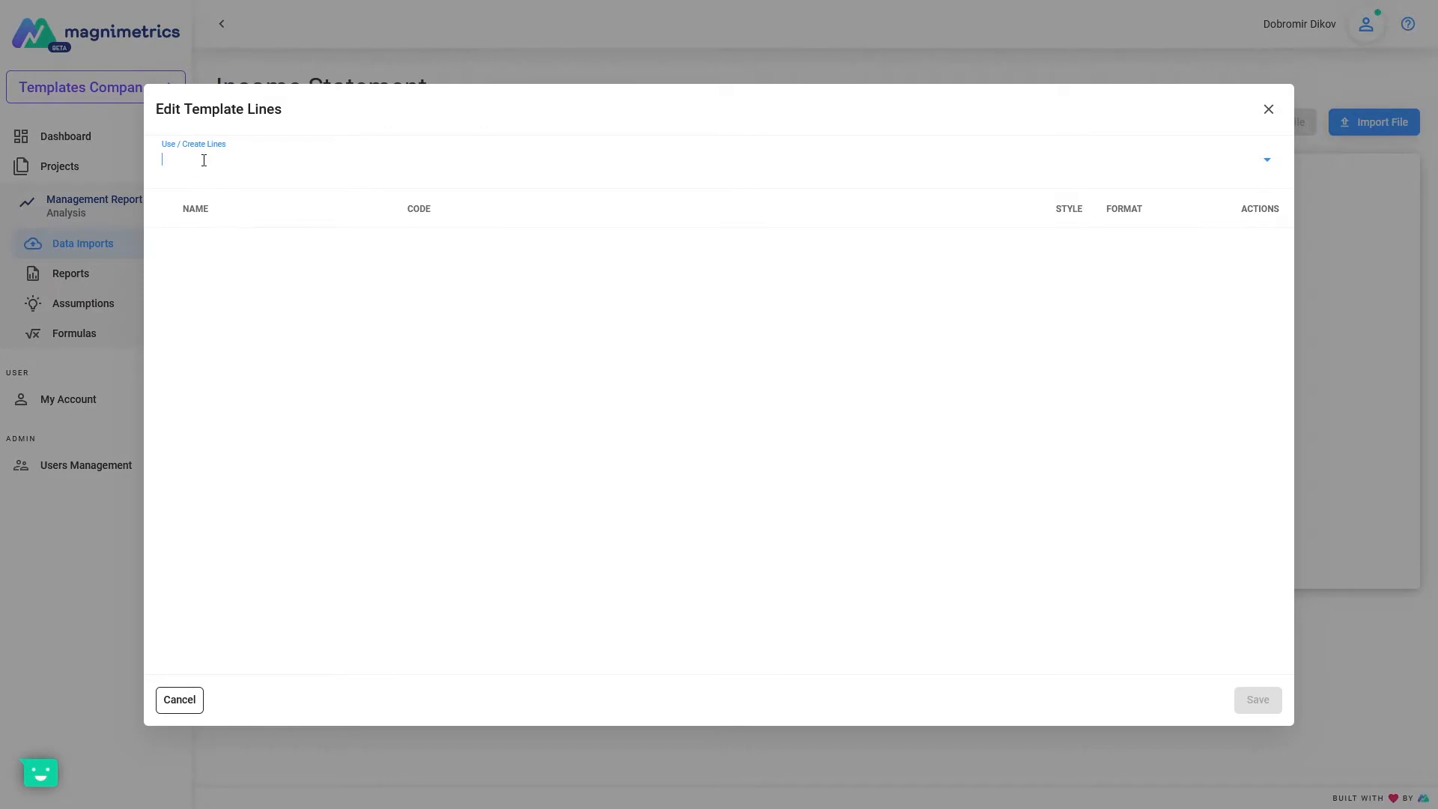
{"action": "type", "text": "Sales"}
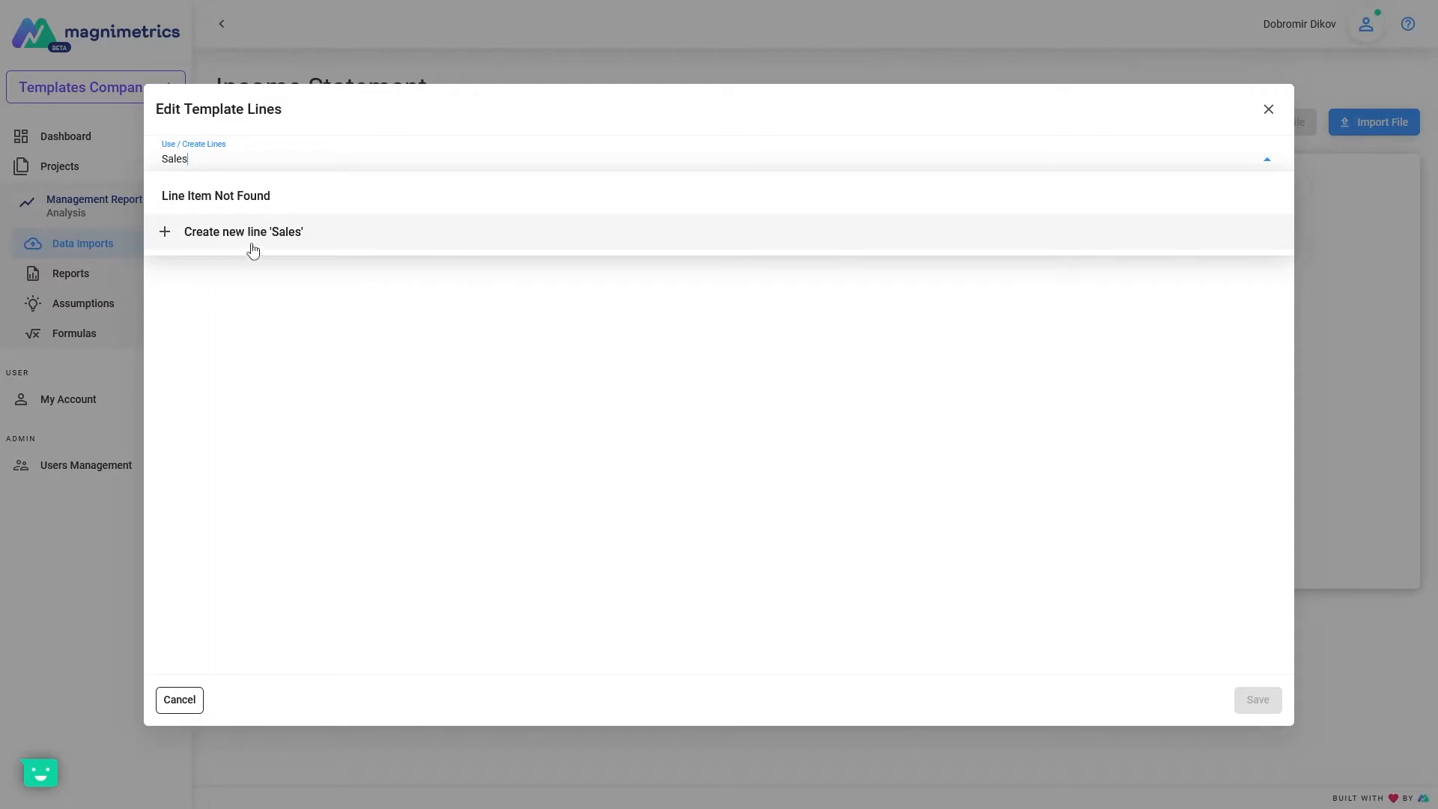
{"action": "left_click", "coordinate": [180, 699]}
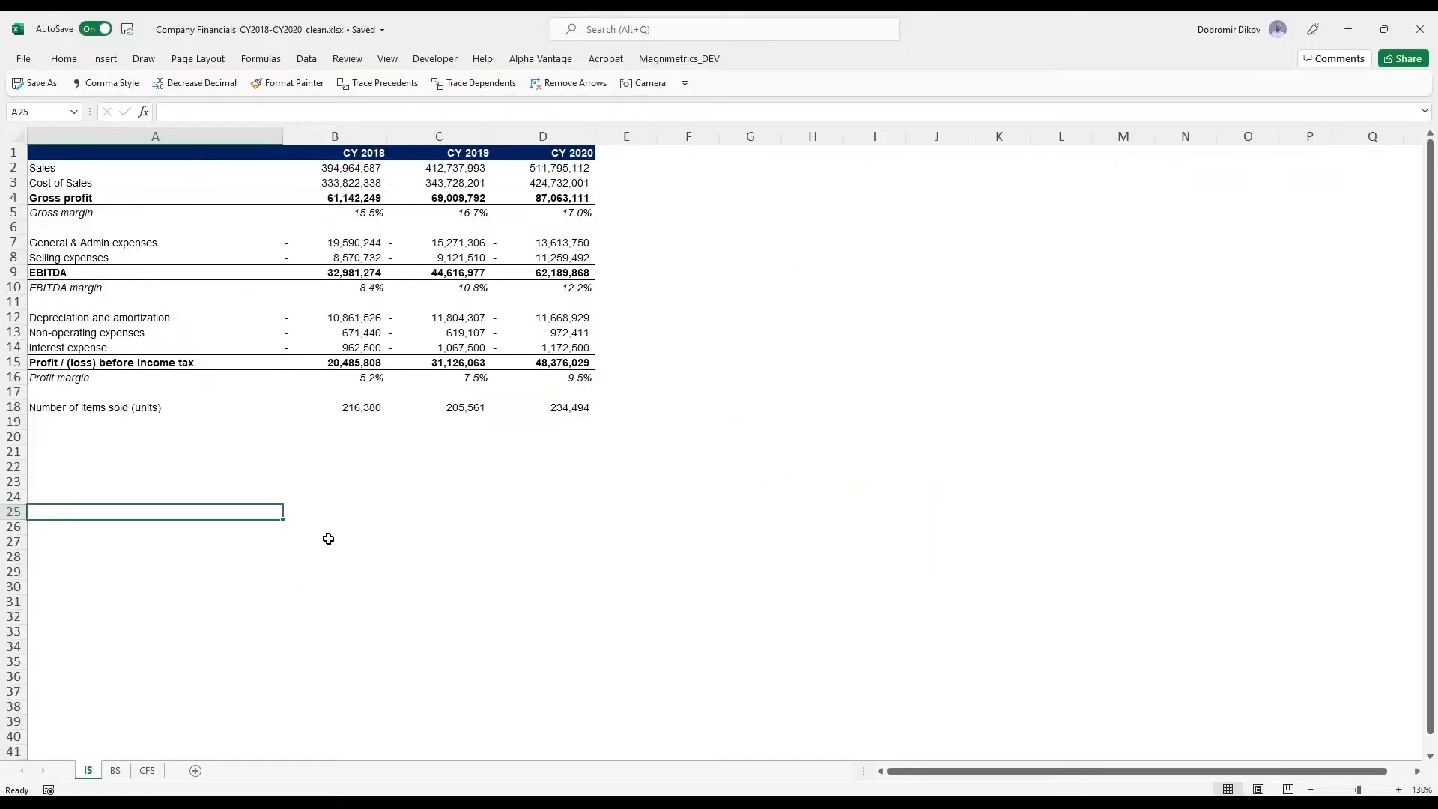
- Review the income statement on the IS sheet of Company Financials_CY2018-CY2020_clean.xlsx in Excel and close the workbook
{"action": "left_click", "coordinate": [331, 541]}
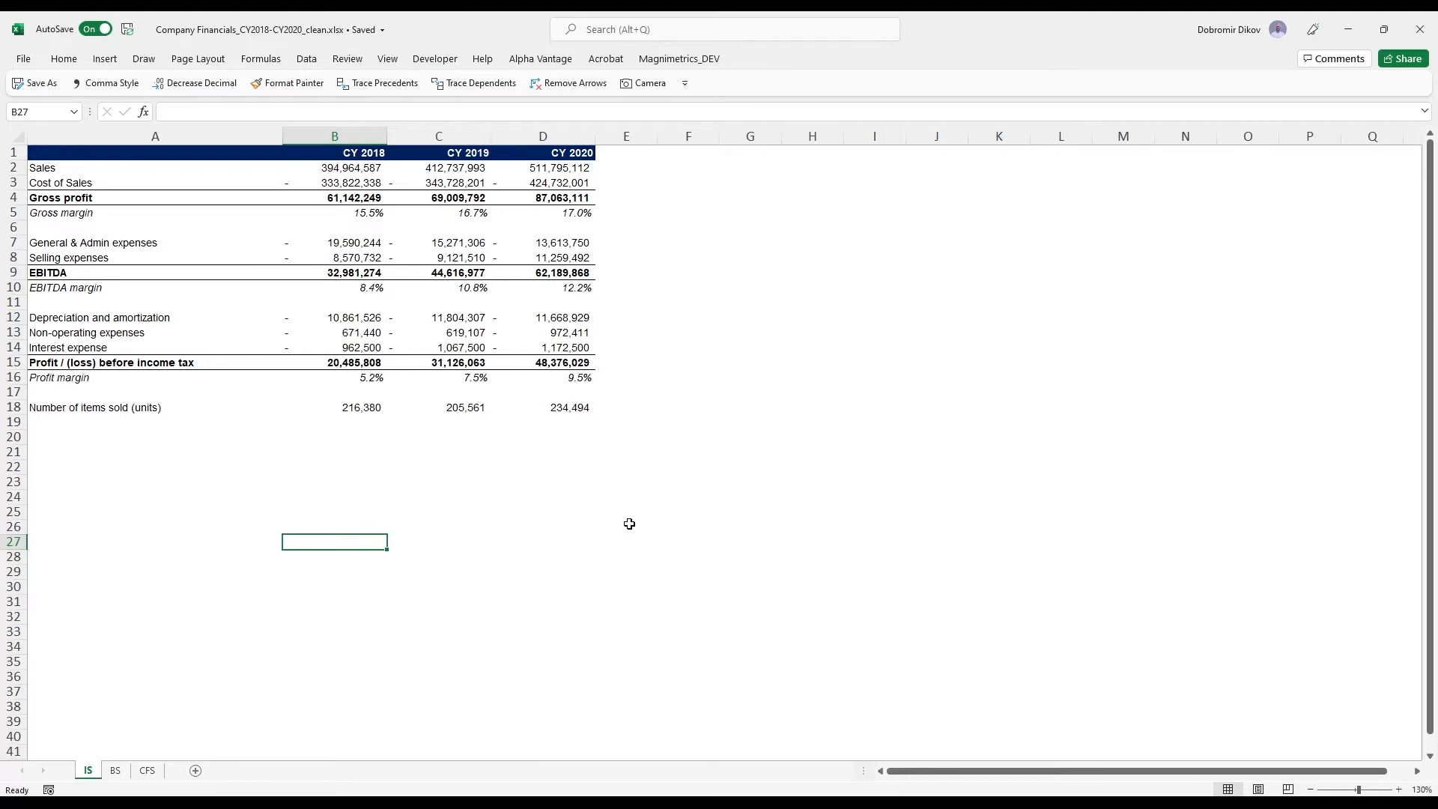
{"action": "left_click", "coordinate": [1420, 30]}
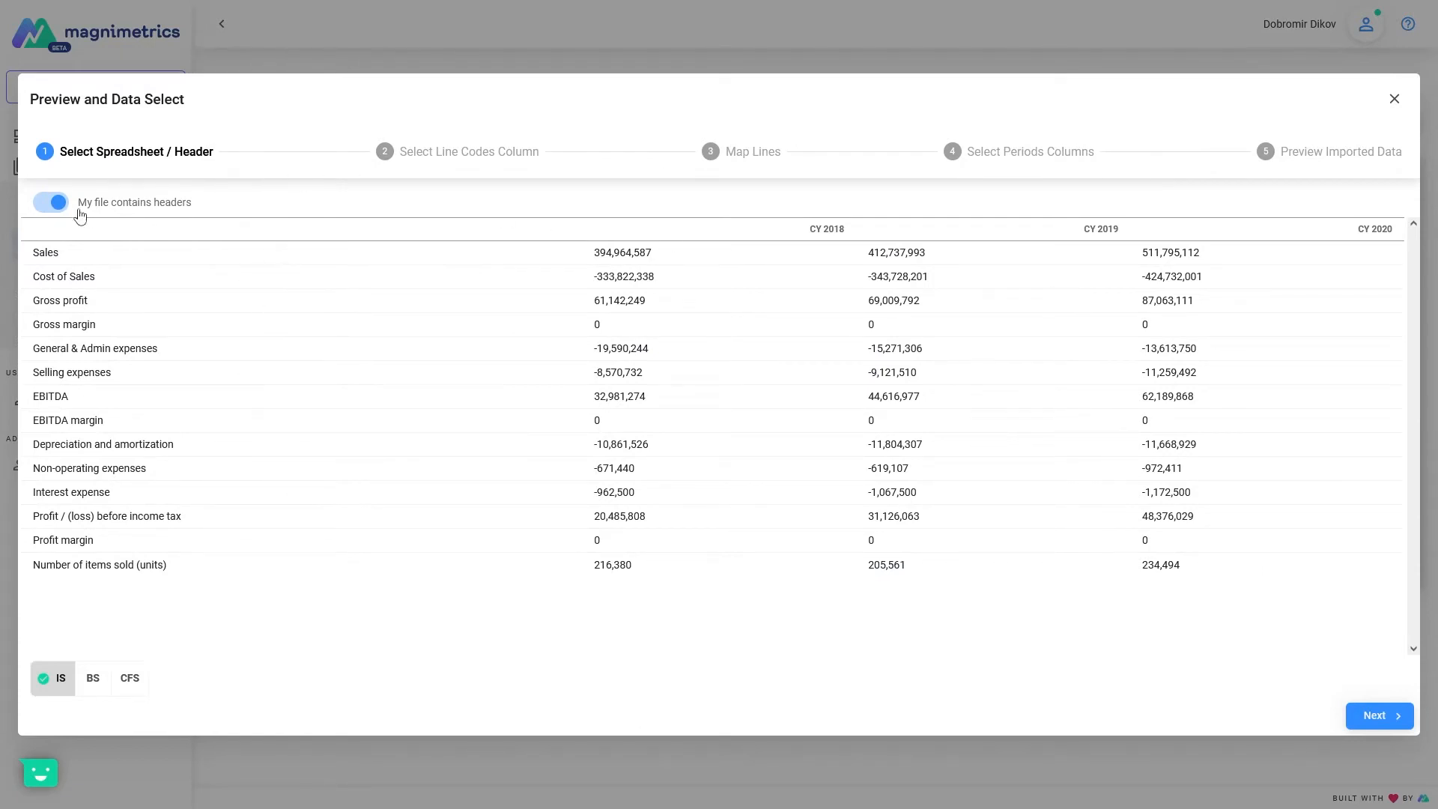
- Accept the IS sheet as containing headers and proceed with the import without selecting a line codes column
{"action": "left_click", "coordinate": [58, 204]}
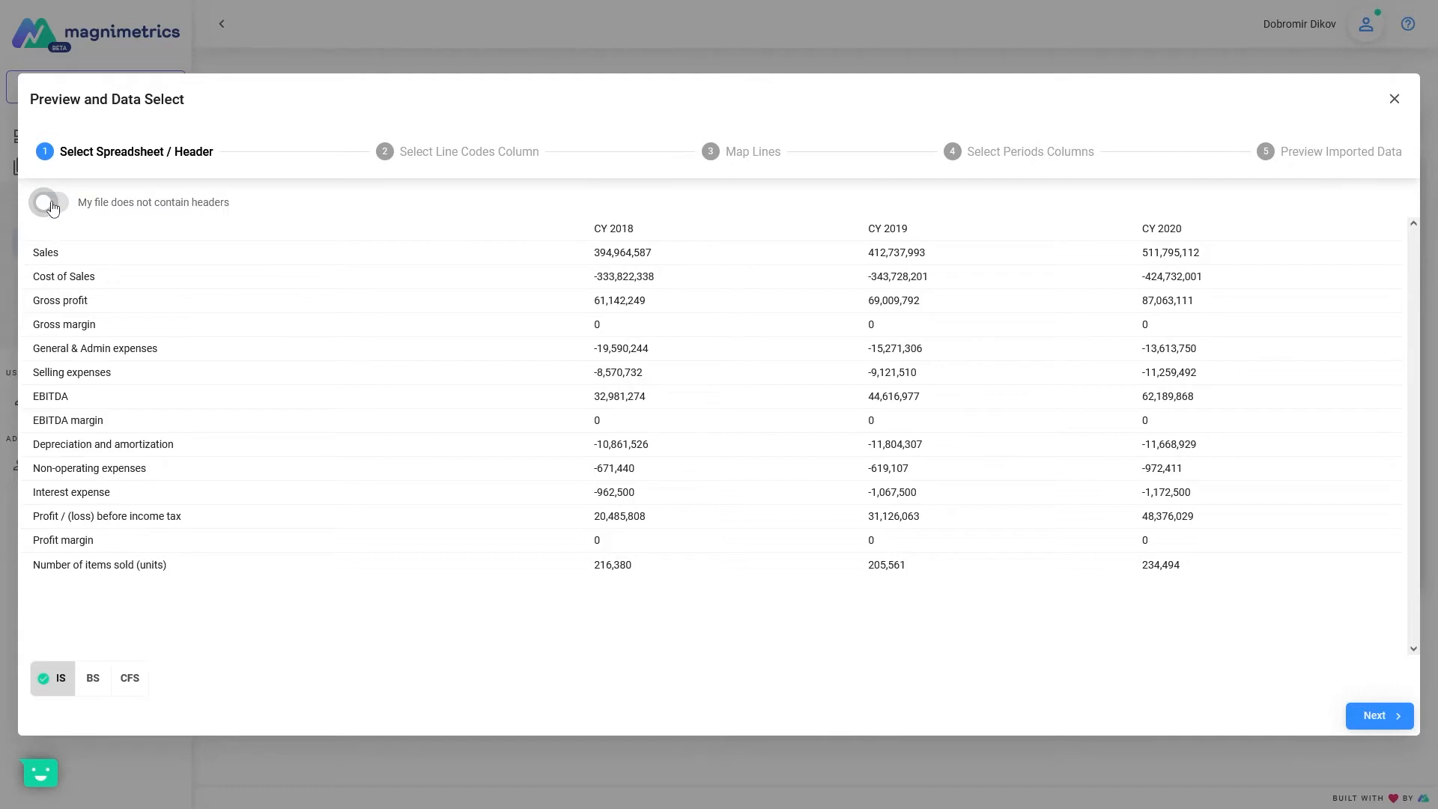
{"action": "left_click", "coordinate": [52, 206]}
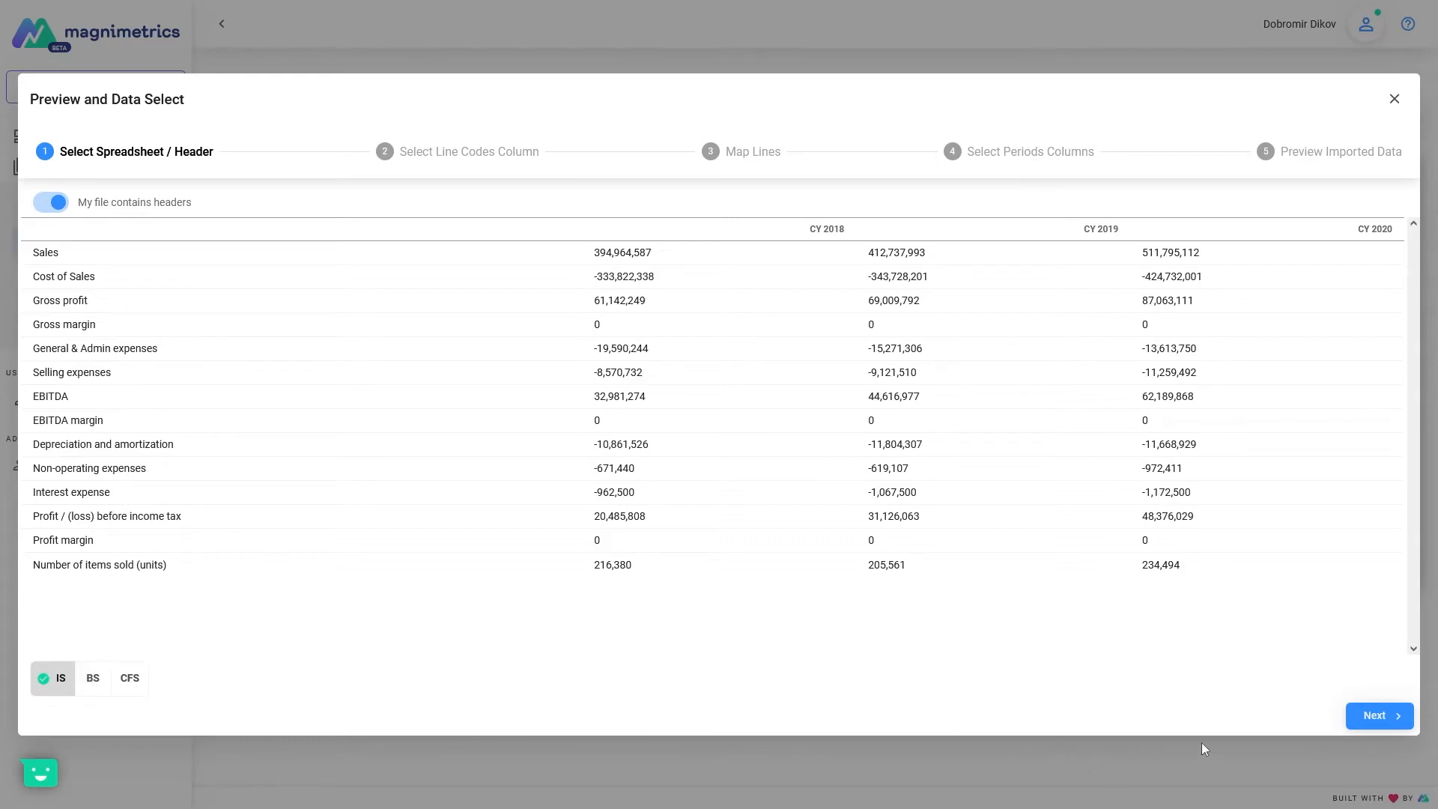
{"action": "left_click", "coordinate": [1377, 718]}
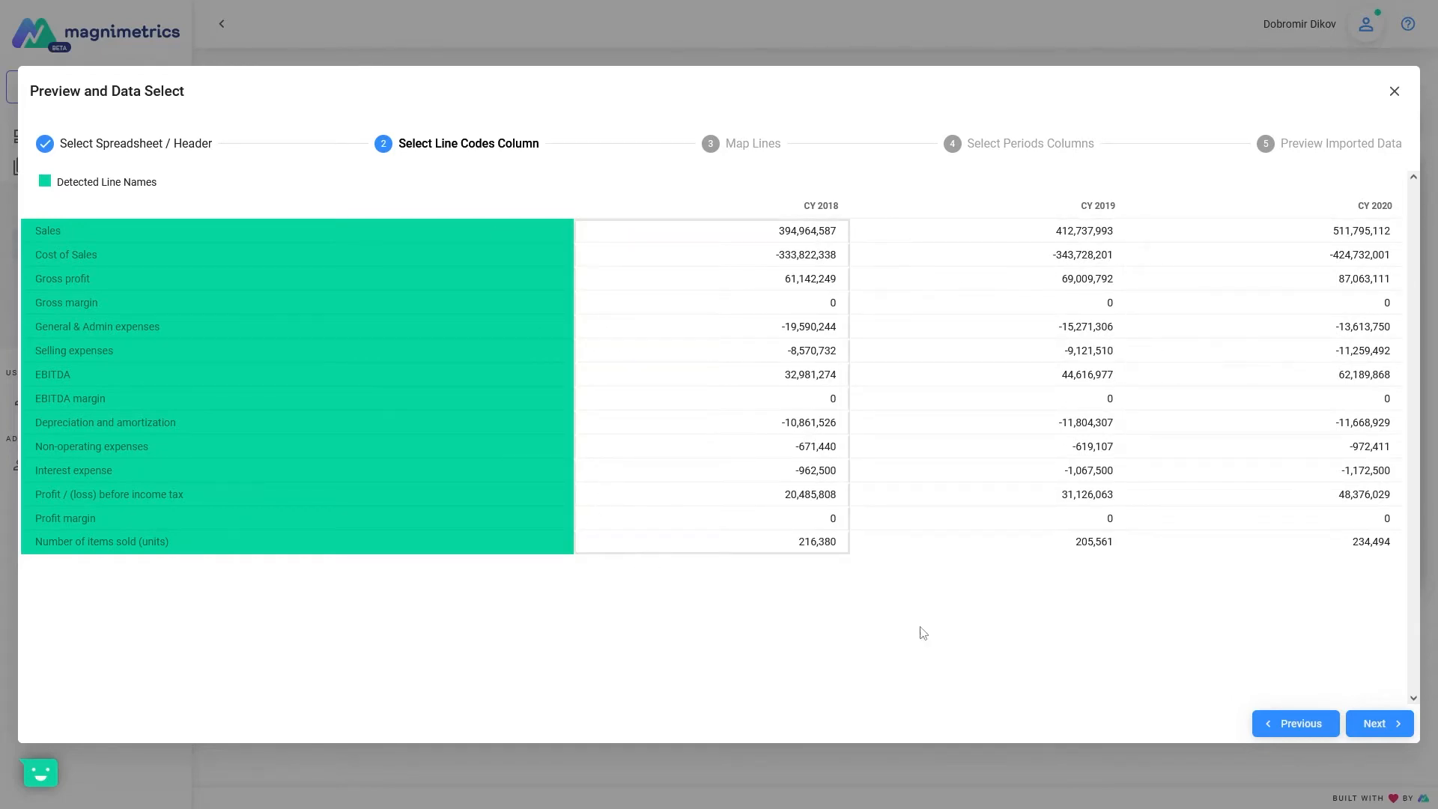
{"action": "left_click", "coordinate": [1394, 729]}
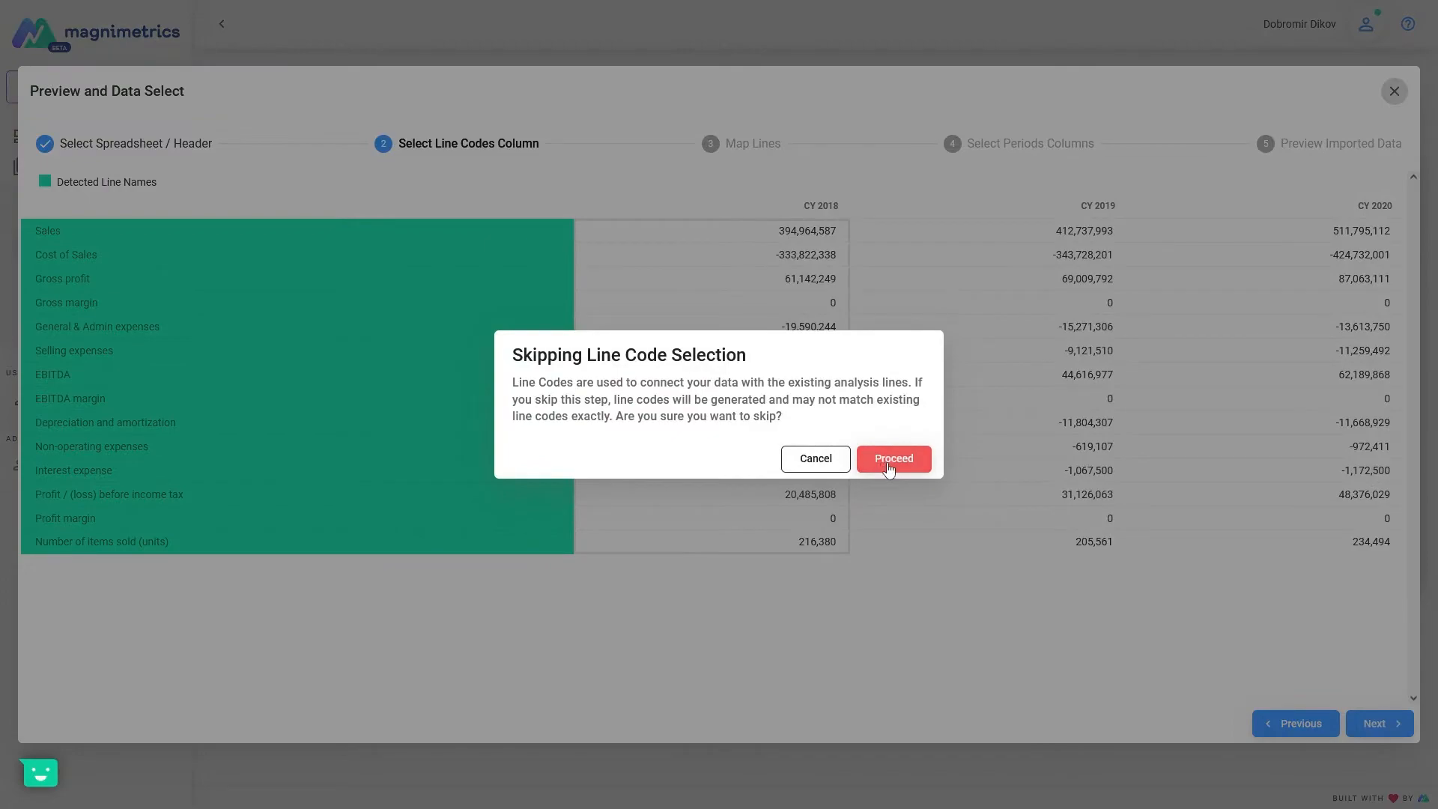
{"action": "left_click", "coordinate": [890, 469]}
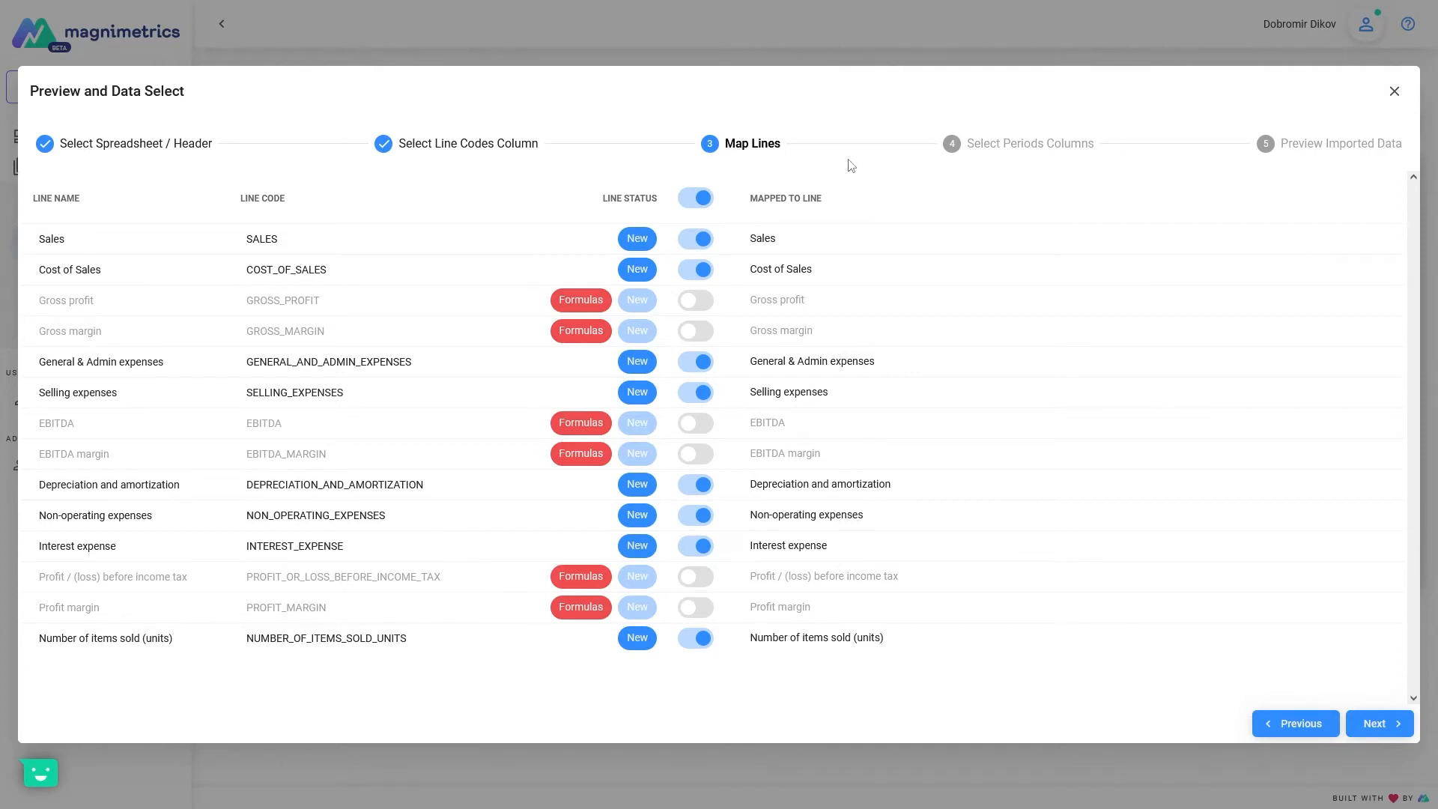
{"action": "left_click", "coordinate": [989, 245]}
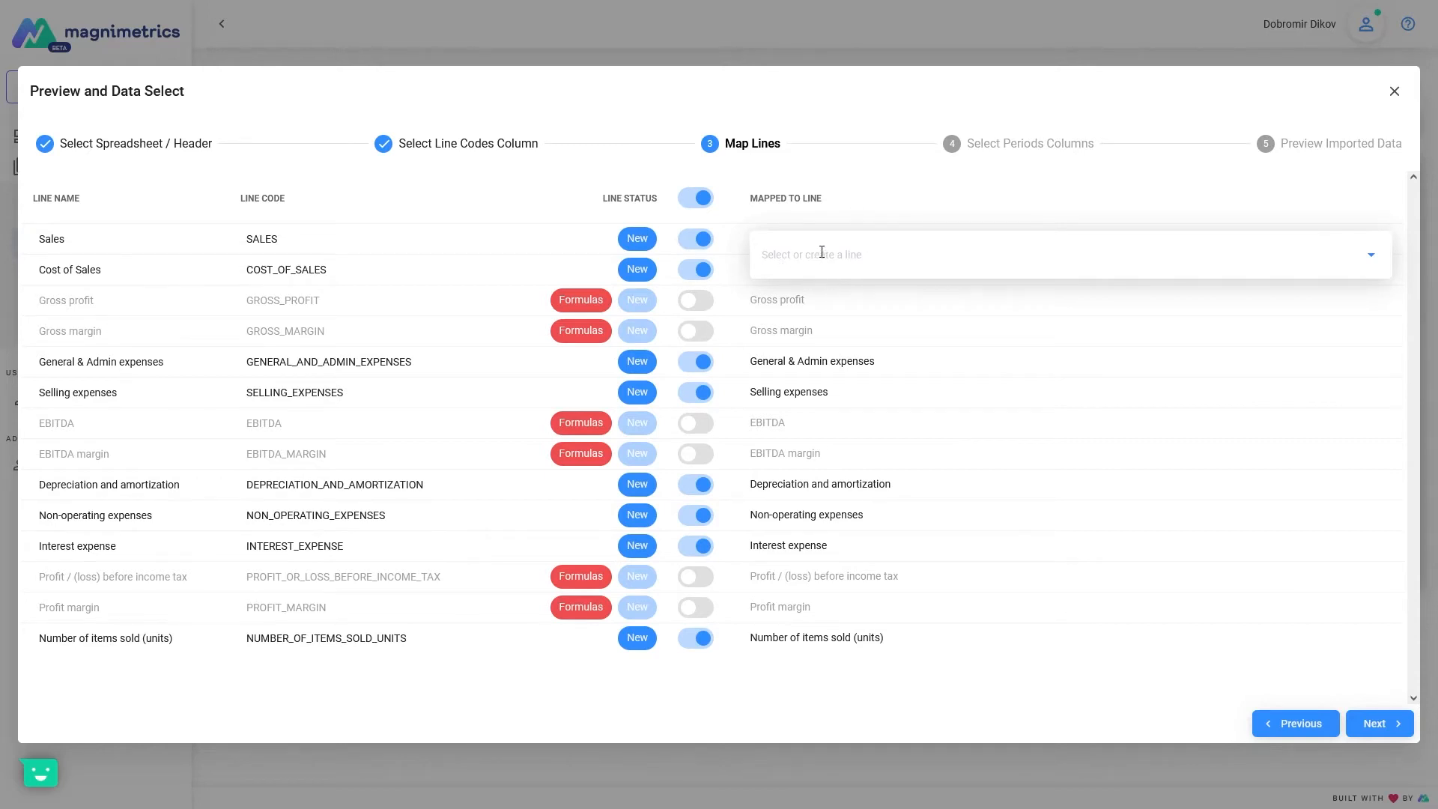
{"action": "left_click", "coordinate": [828, 310]}
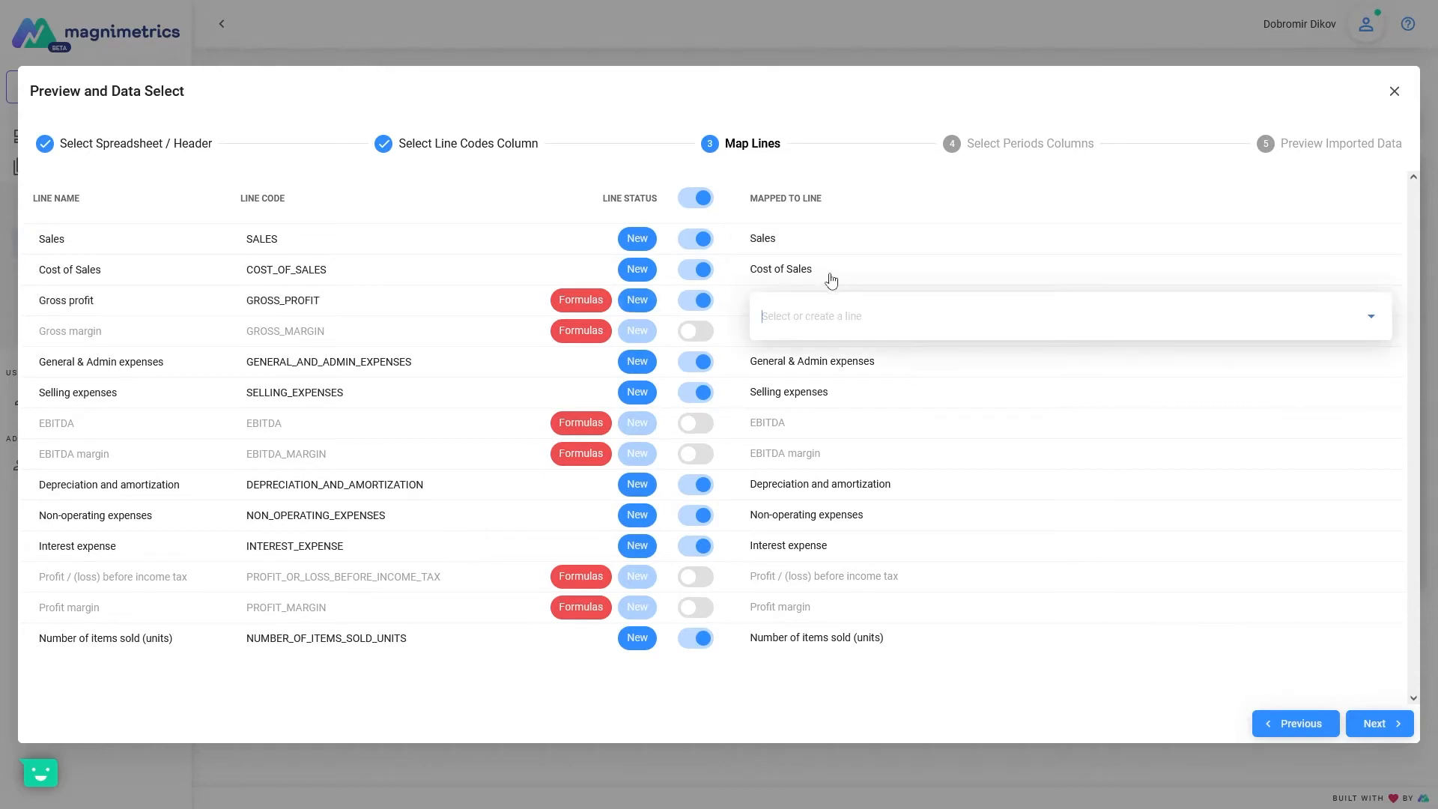
{"action": "left_click", "coordinate": [860, 260]}
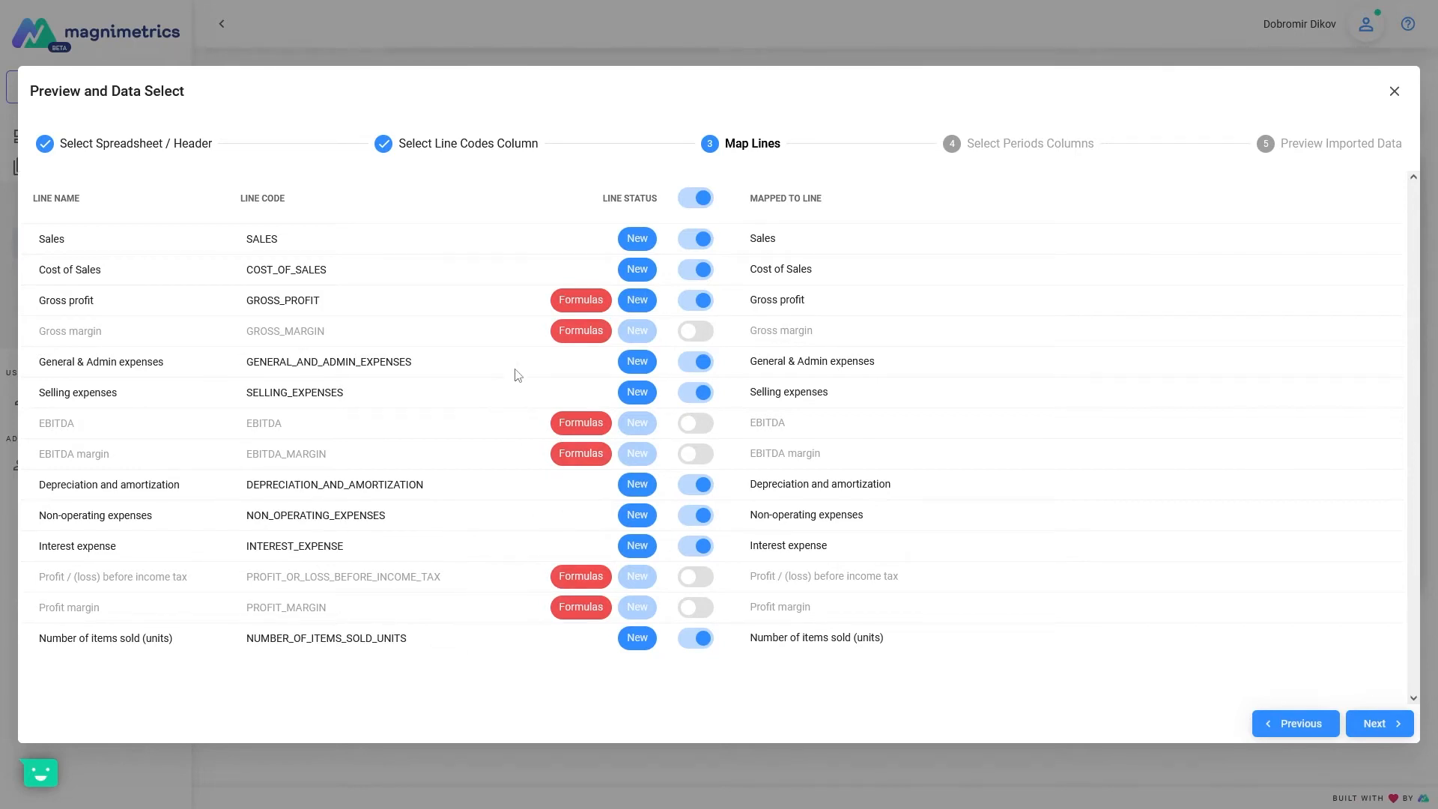
{"action": "left_click", "coordinate": [701, 304]}
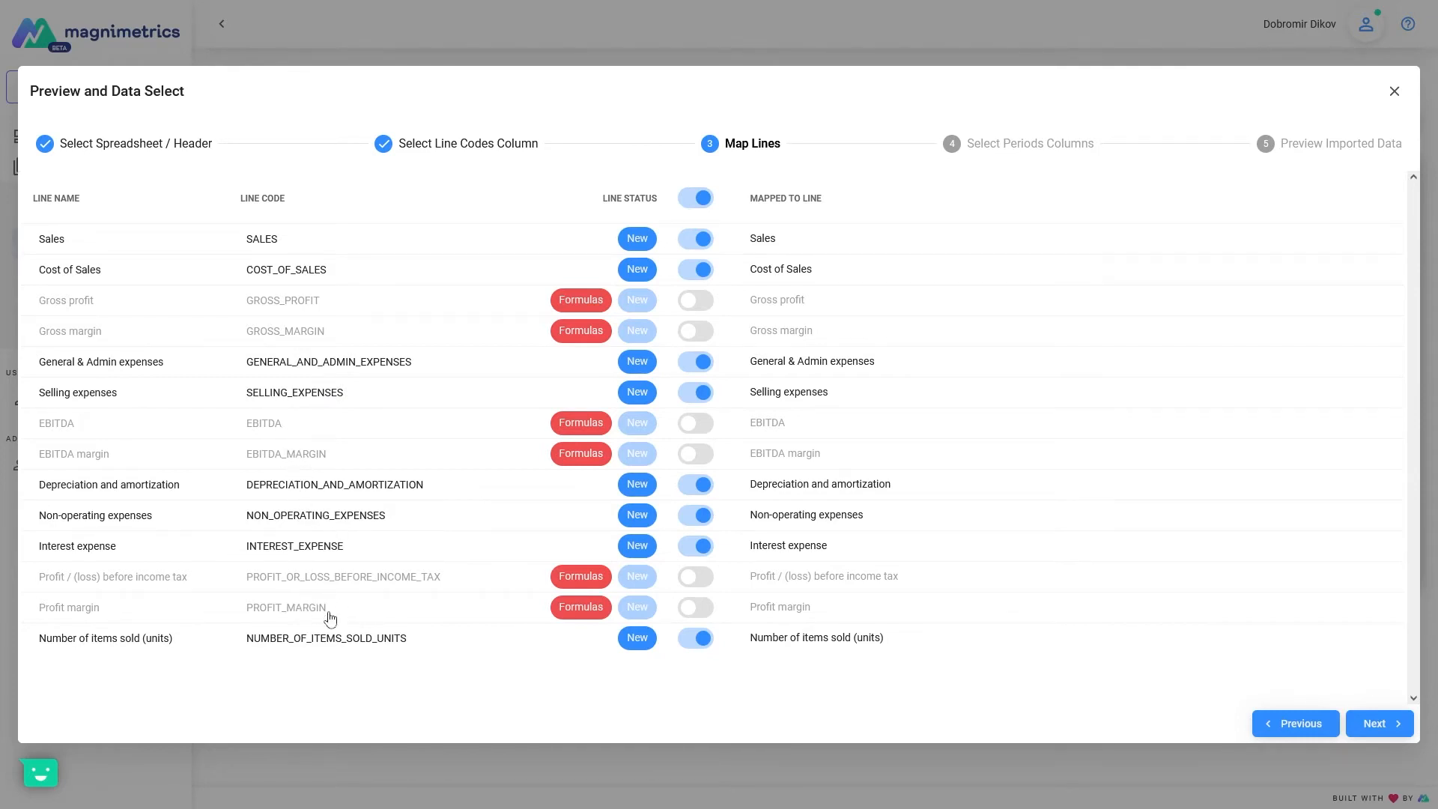
- Accept the line mapping and import the data with CY 2018, CY 2019 and CY 2020 selected as period columns
{"action": "left_click", "coordinate": [1383, 726]}
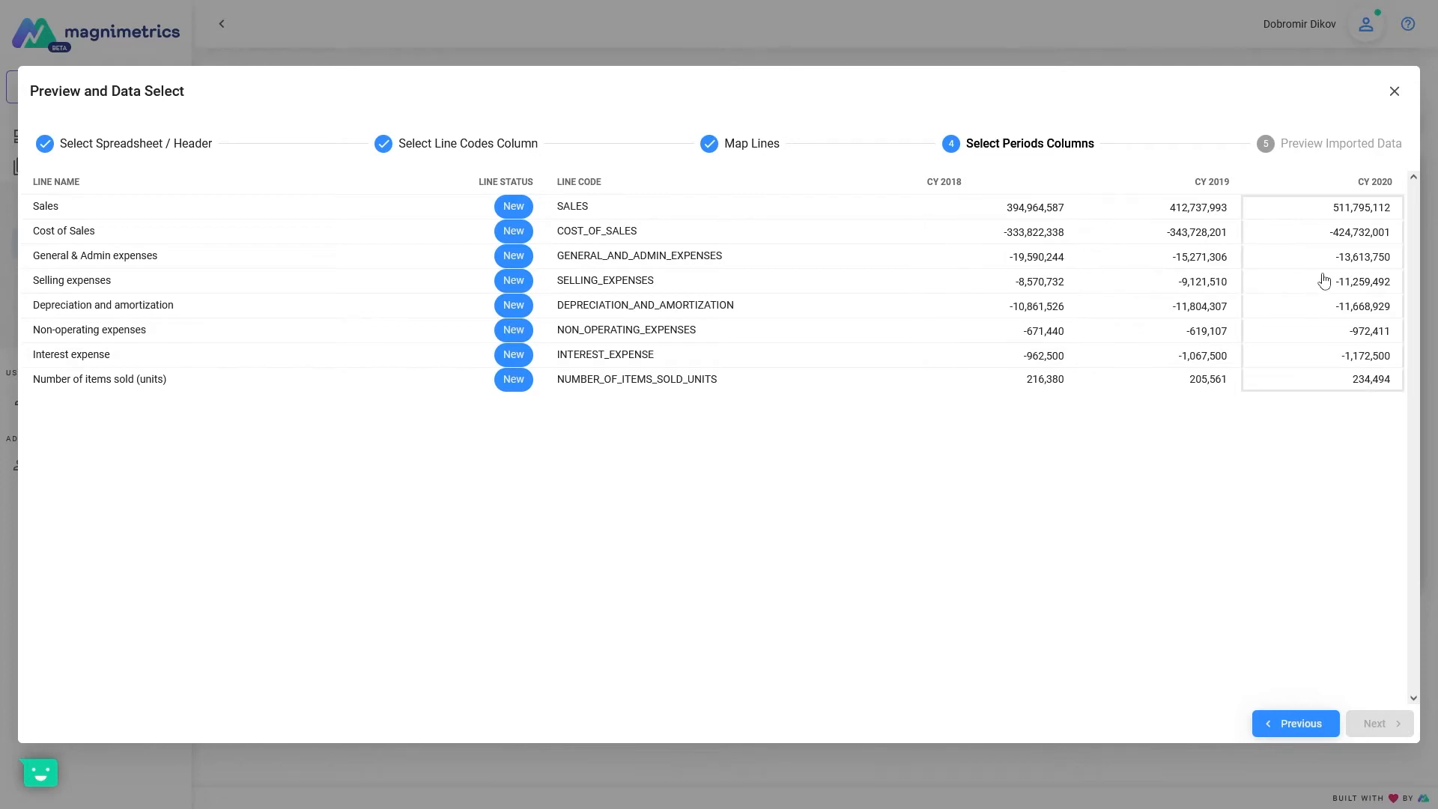
{"action": "left_click_drag", "start_coordinate": [976, 284], "coordinate": [1314, 305]}
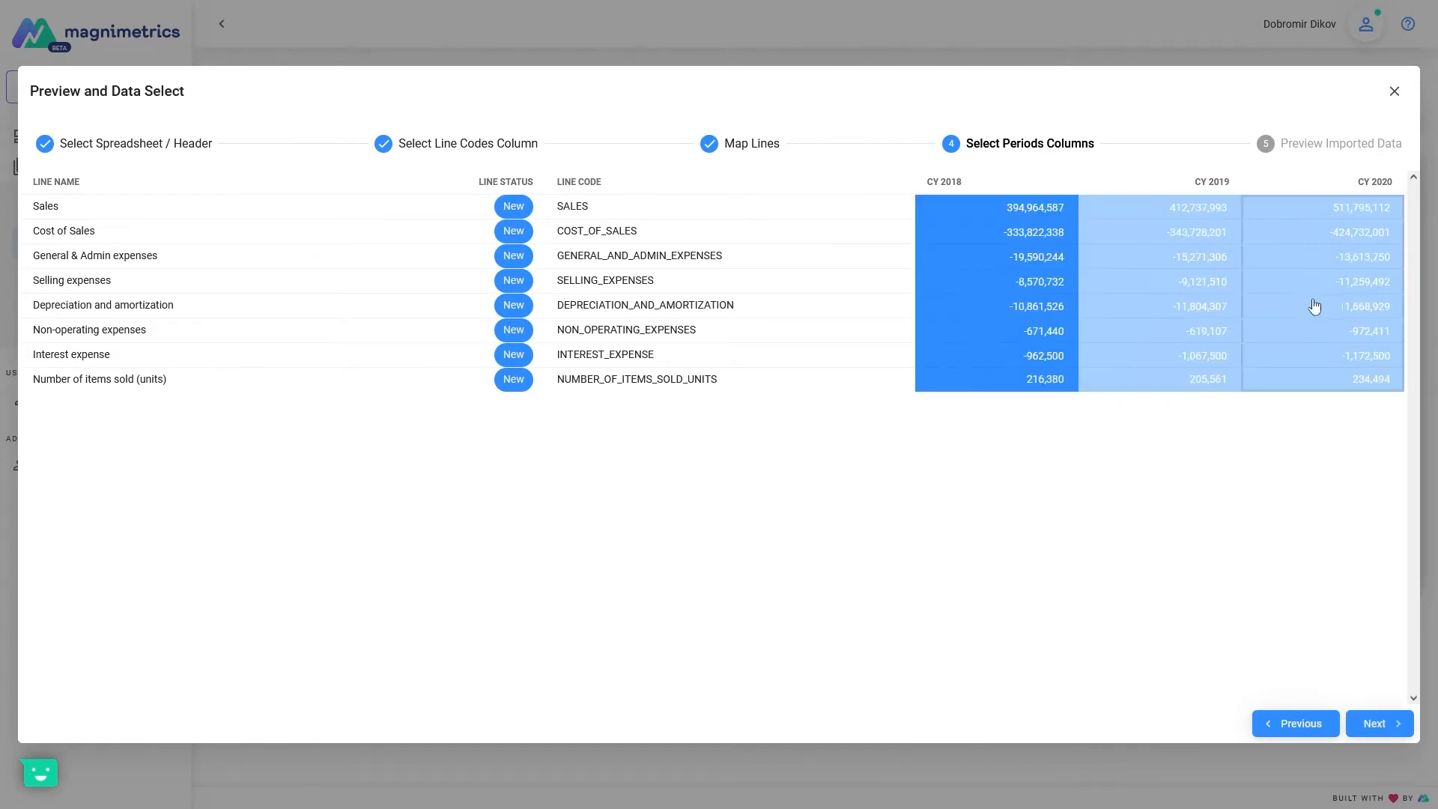
{"action": "left_click_drag", "start_coordinate": [1322, 255], "coordinate": [1321, 256]}
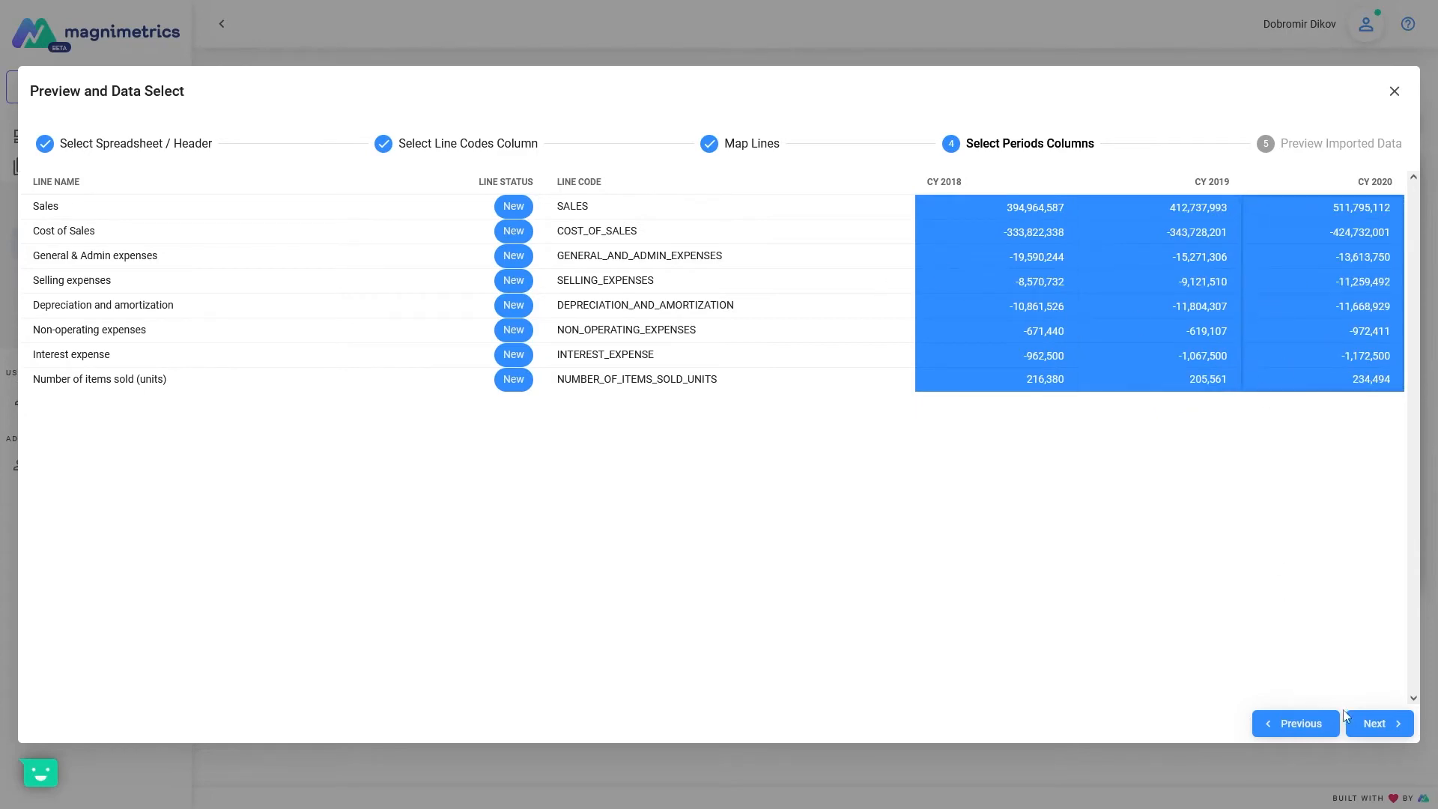
{"action": "left_click", "coordinate": [1370, 725]}
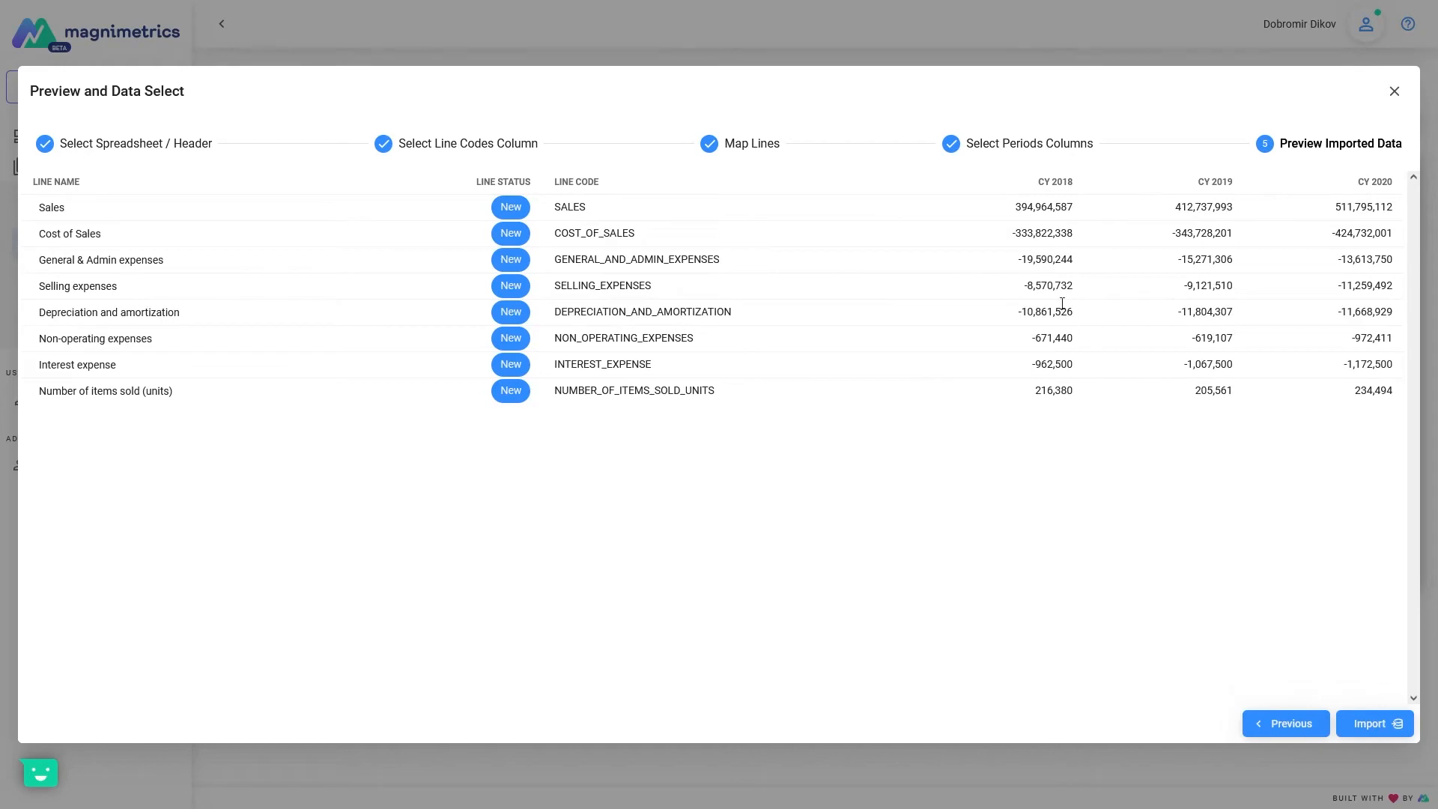
{"action": "left_click", "coordinate": [1363, 725]}
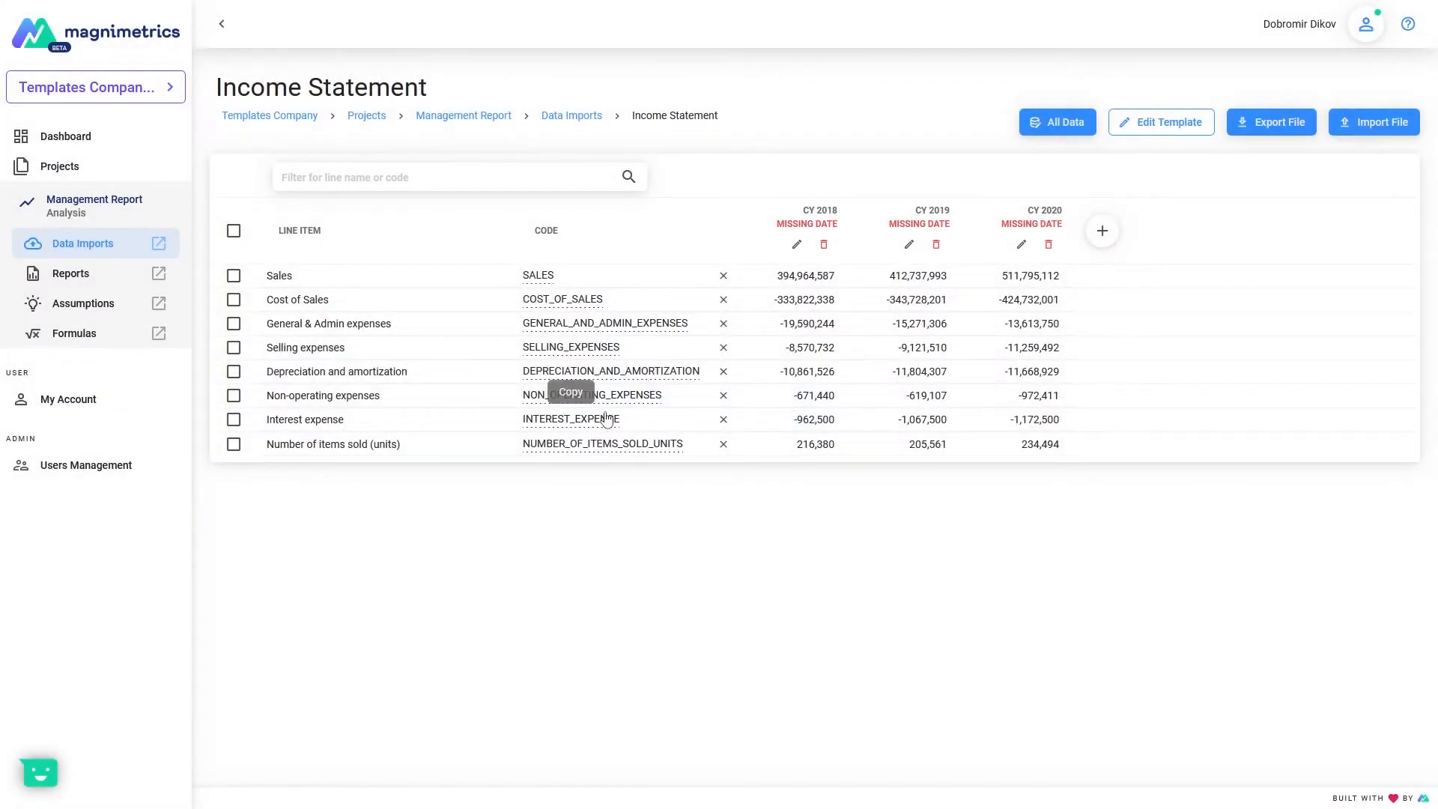
- Set the CY 2018 period's start date to 2019-01-01 and its end date to 2018-12-31
{"action": "left_click", "coordinate": [796, 227]}
{"action": "left_click", "coordinate": [527, 318]}
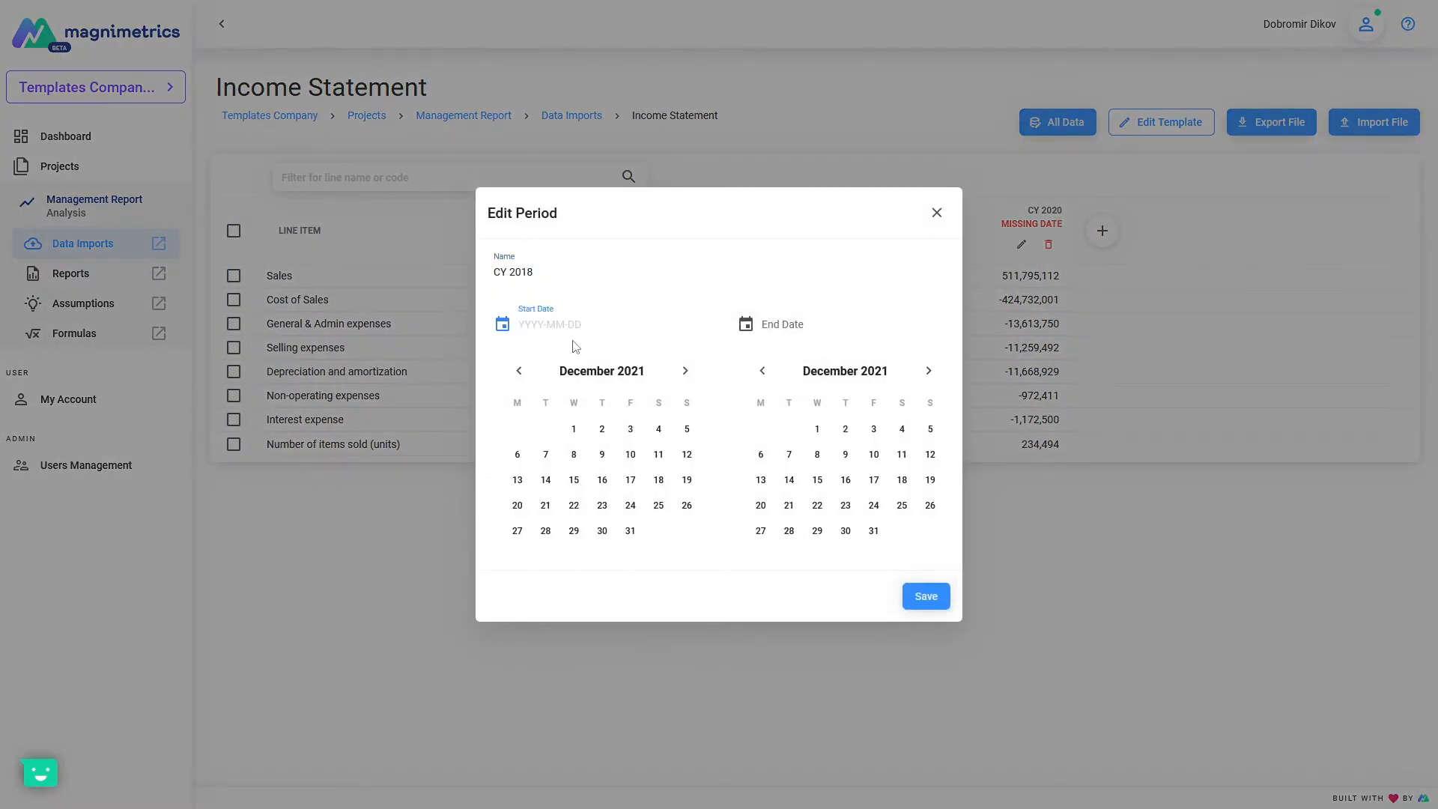
{"action": "type", "text": "2019-01-01"}
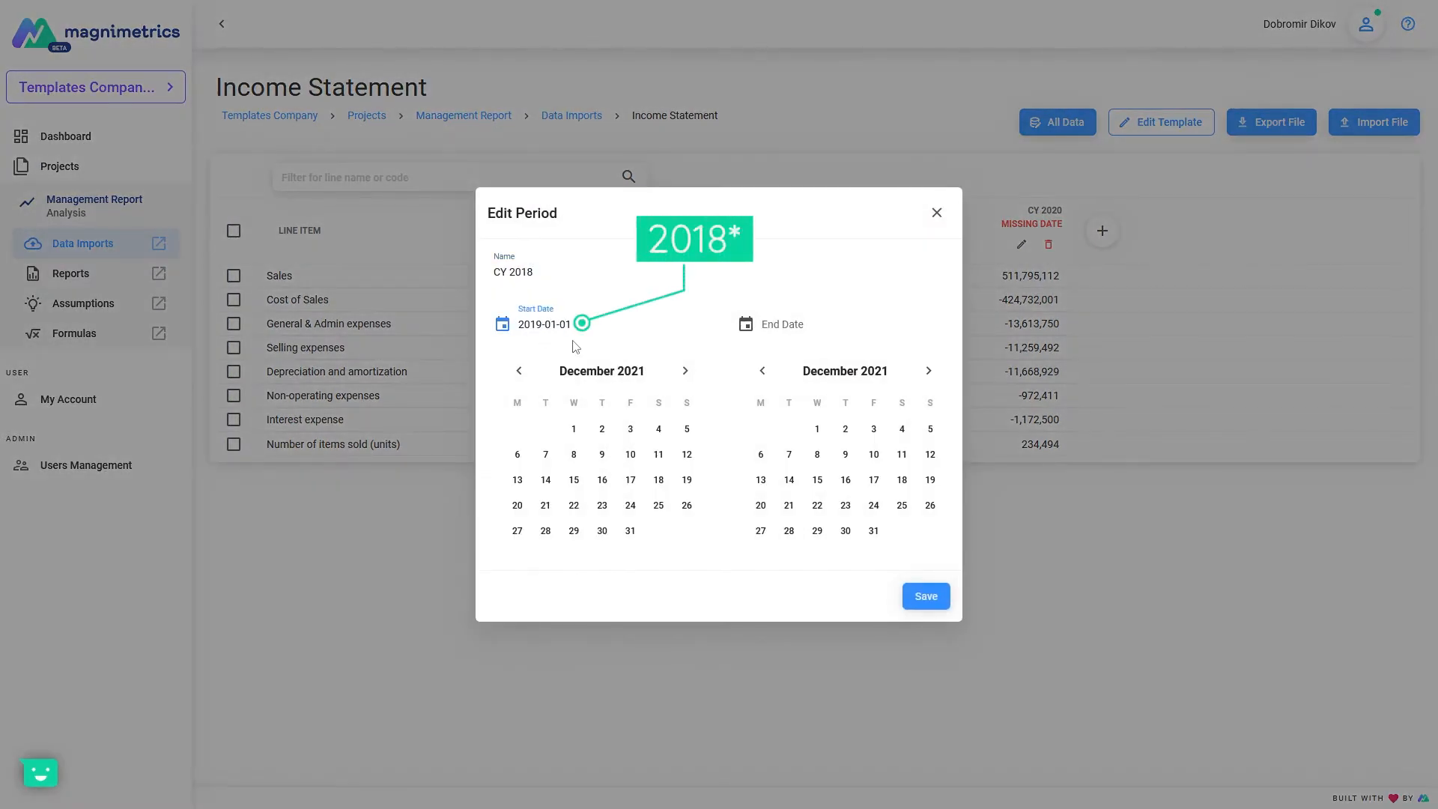
{"action": "type", "text": " / 2018"}
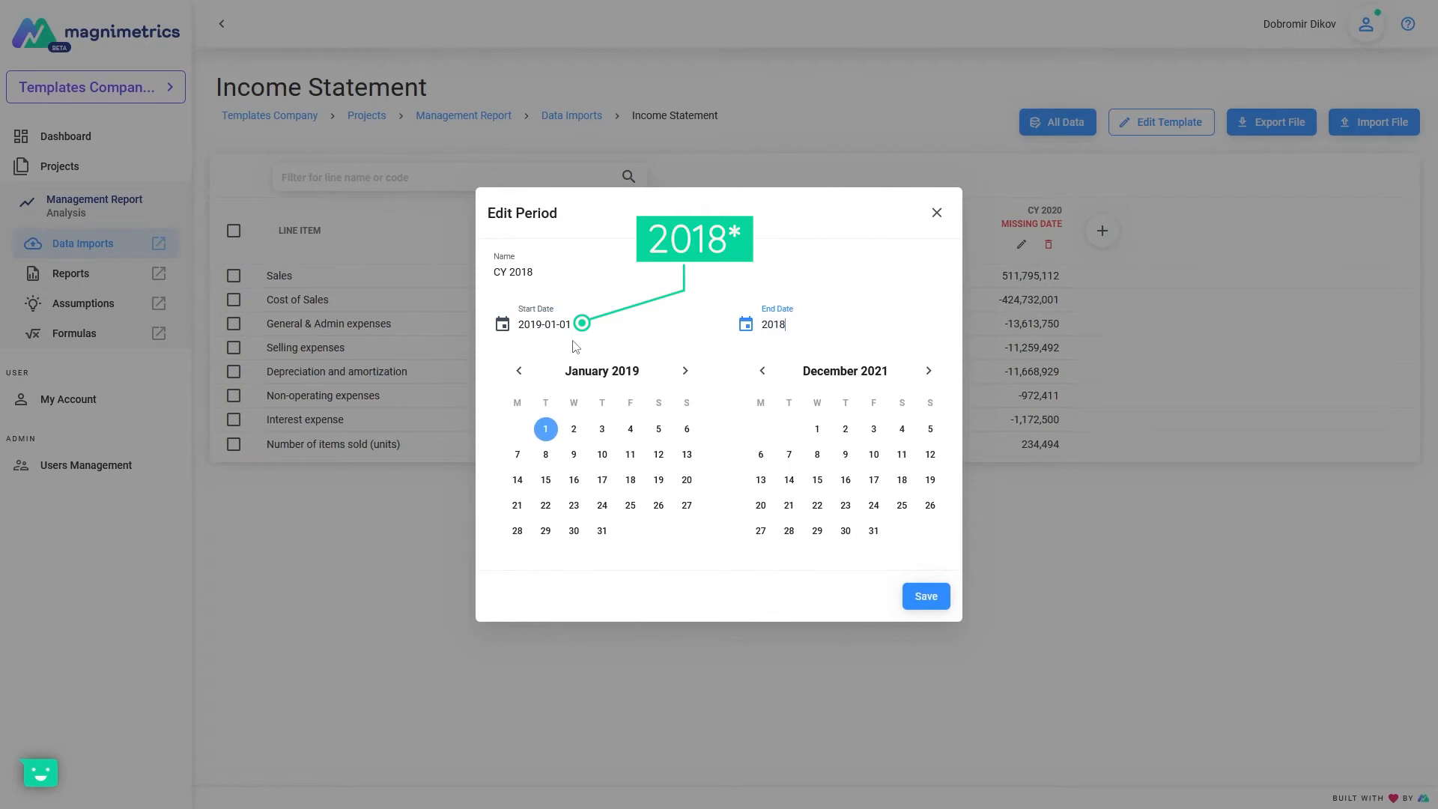
{"action": "type", "text": "-12-"}
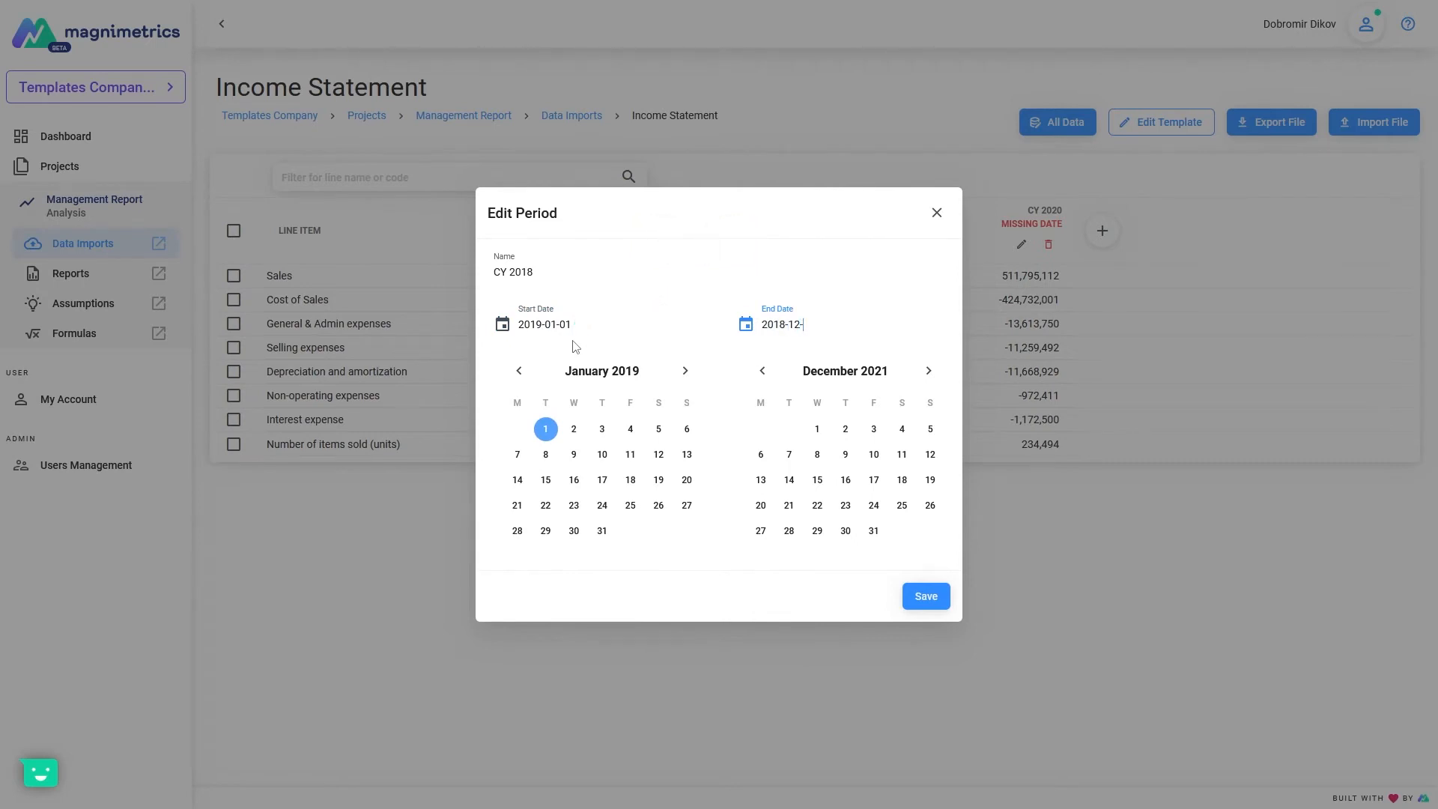
{"action": "type", "text": "31"}
{"action": "key", "text": "Return"}
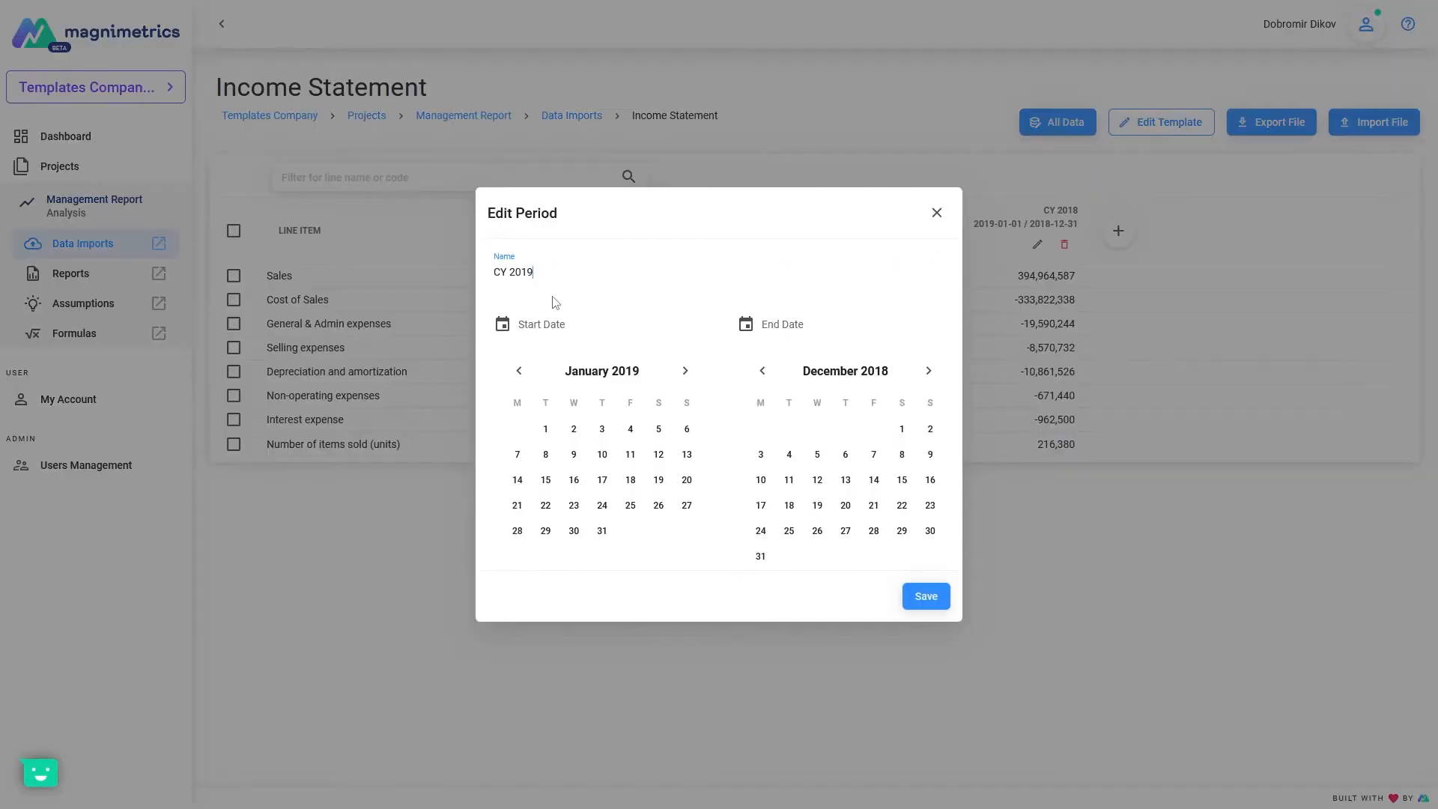
- Set the CY 2019 period to 2019-01-01 through 2019-12-31 and the CY 2020 period to 2020-01-01 through 2020-12-31
{"action": "left_click", "coordinate": [549, 324]}
{"action": "type", "text": "201"}
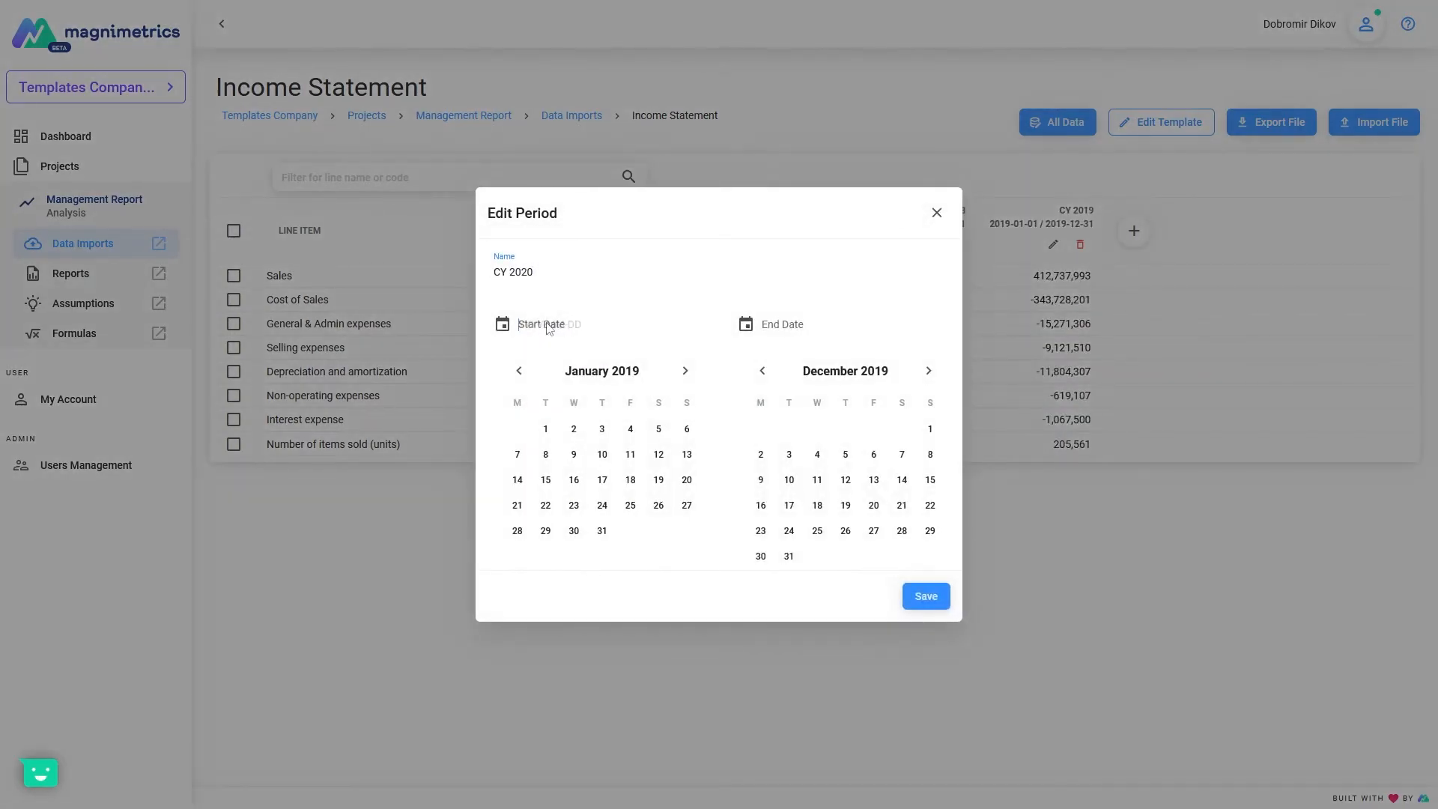
{"action": "left_click", "coordinate": [548, 324]}
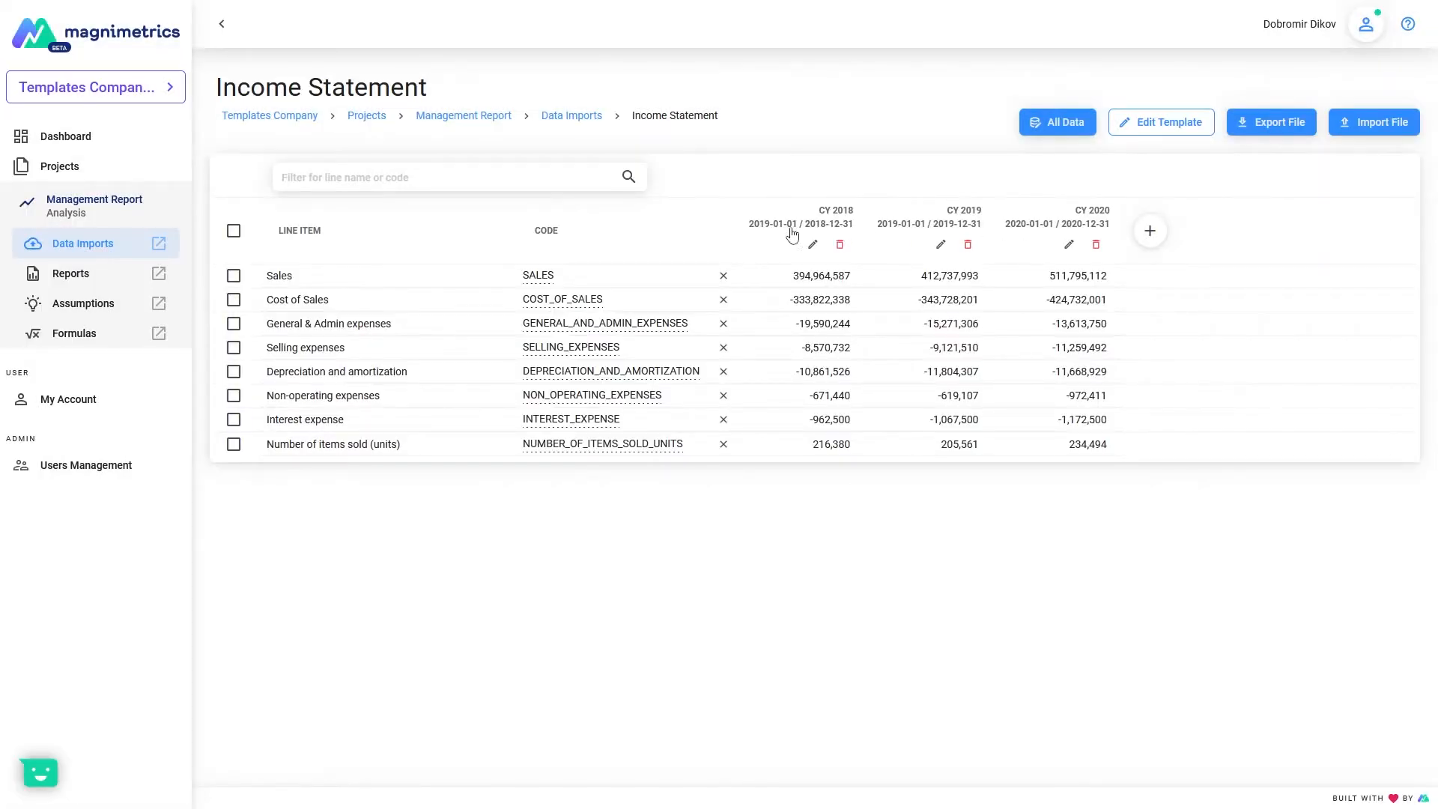
- Correct the CY 2018 period's start date to 2018-01-01 and save the period
{"action": "left_click", "coordinate": [812, 244]}
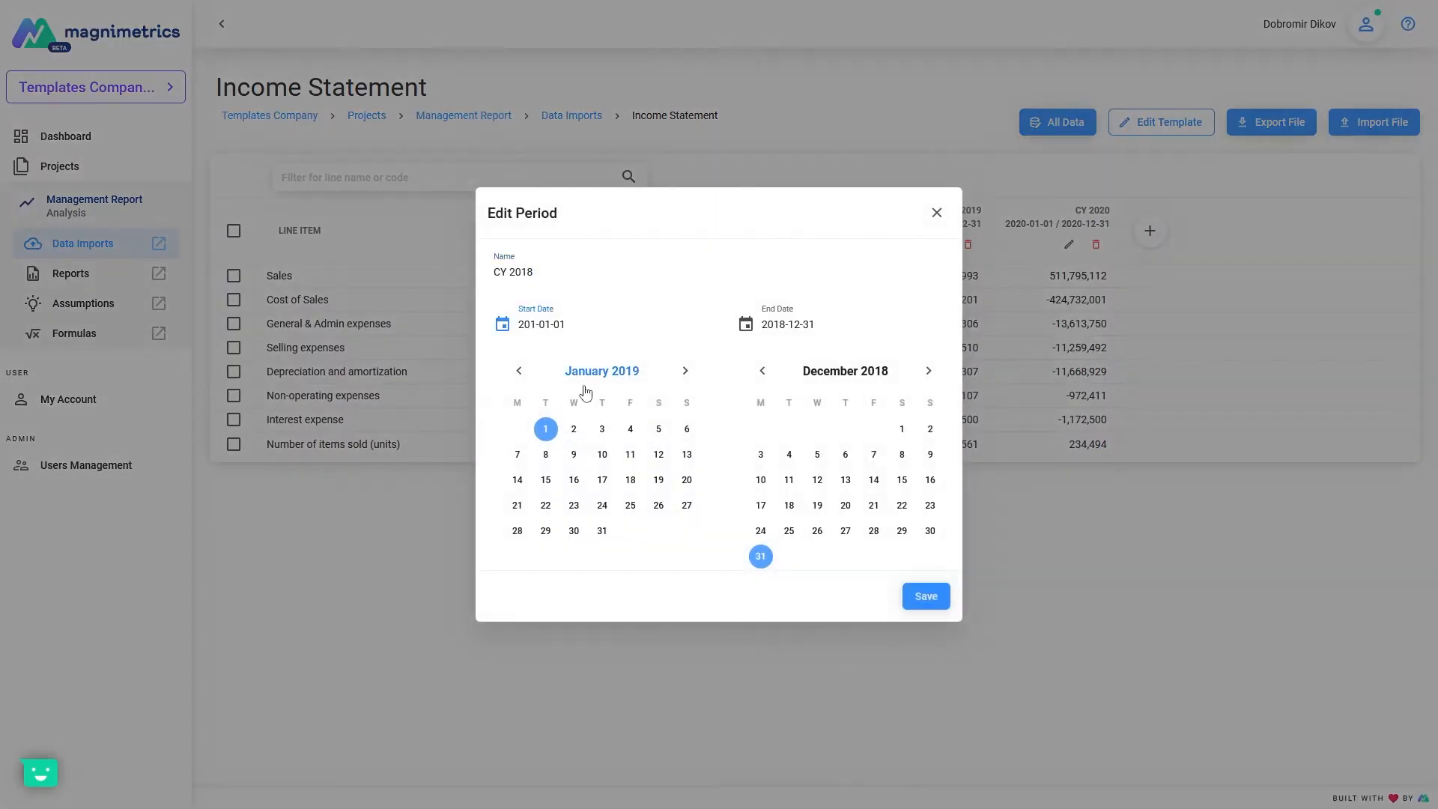
{"action": "type", "text": "8"}
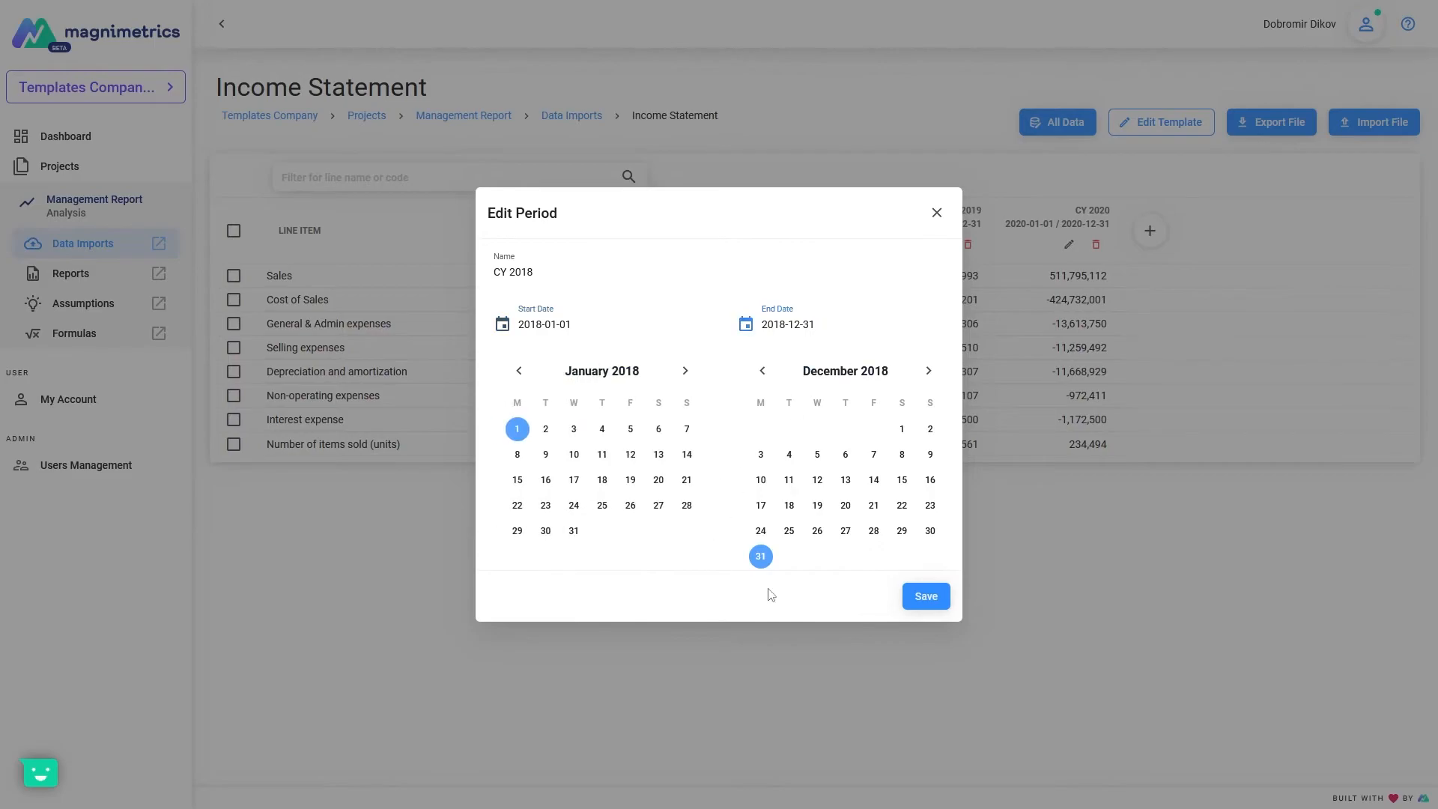
{"action": "left_click", "coordinate": [928, 597]}
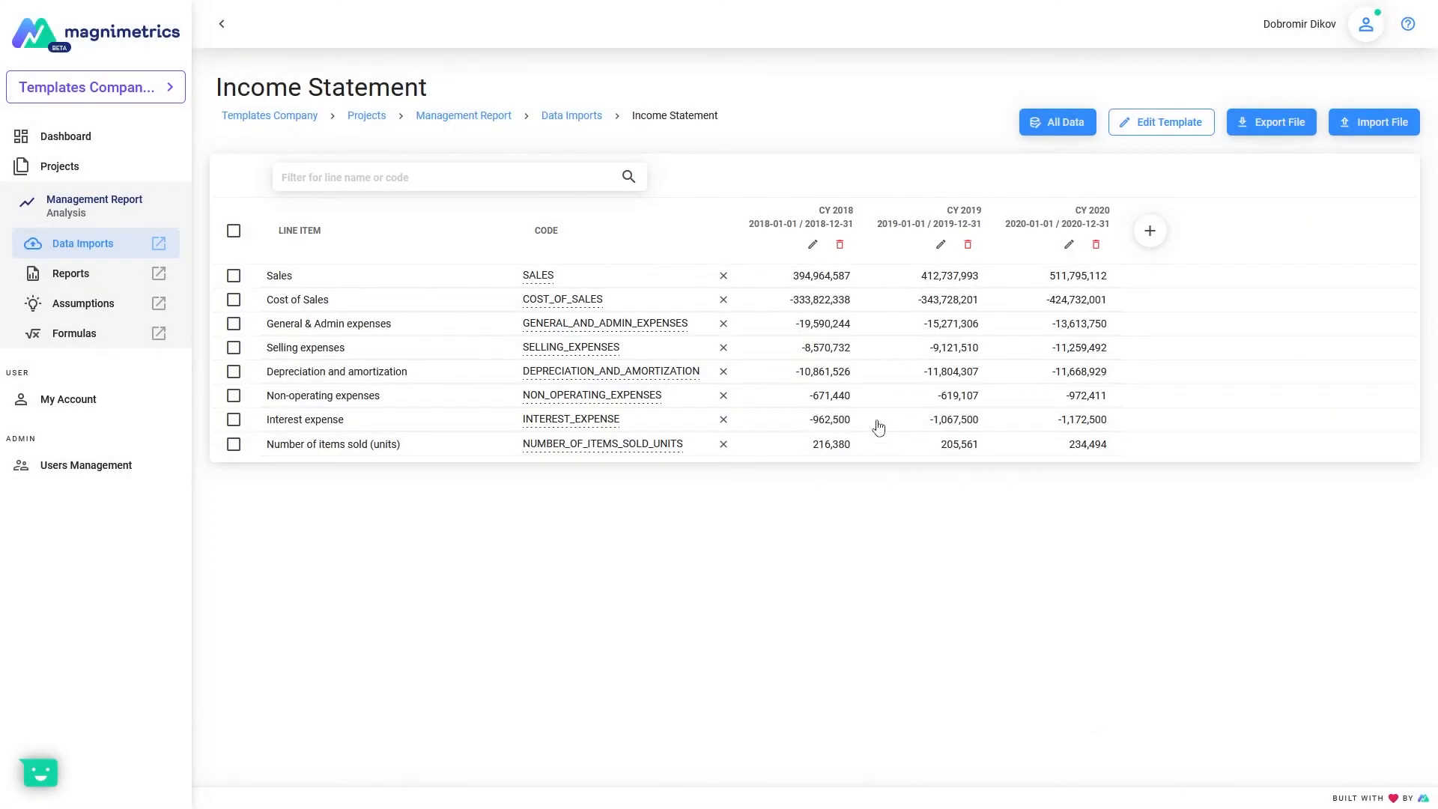
{"action": "left_click", "coordinate": [818, 304]}
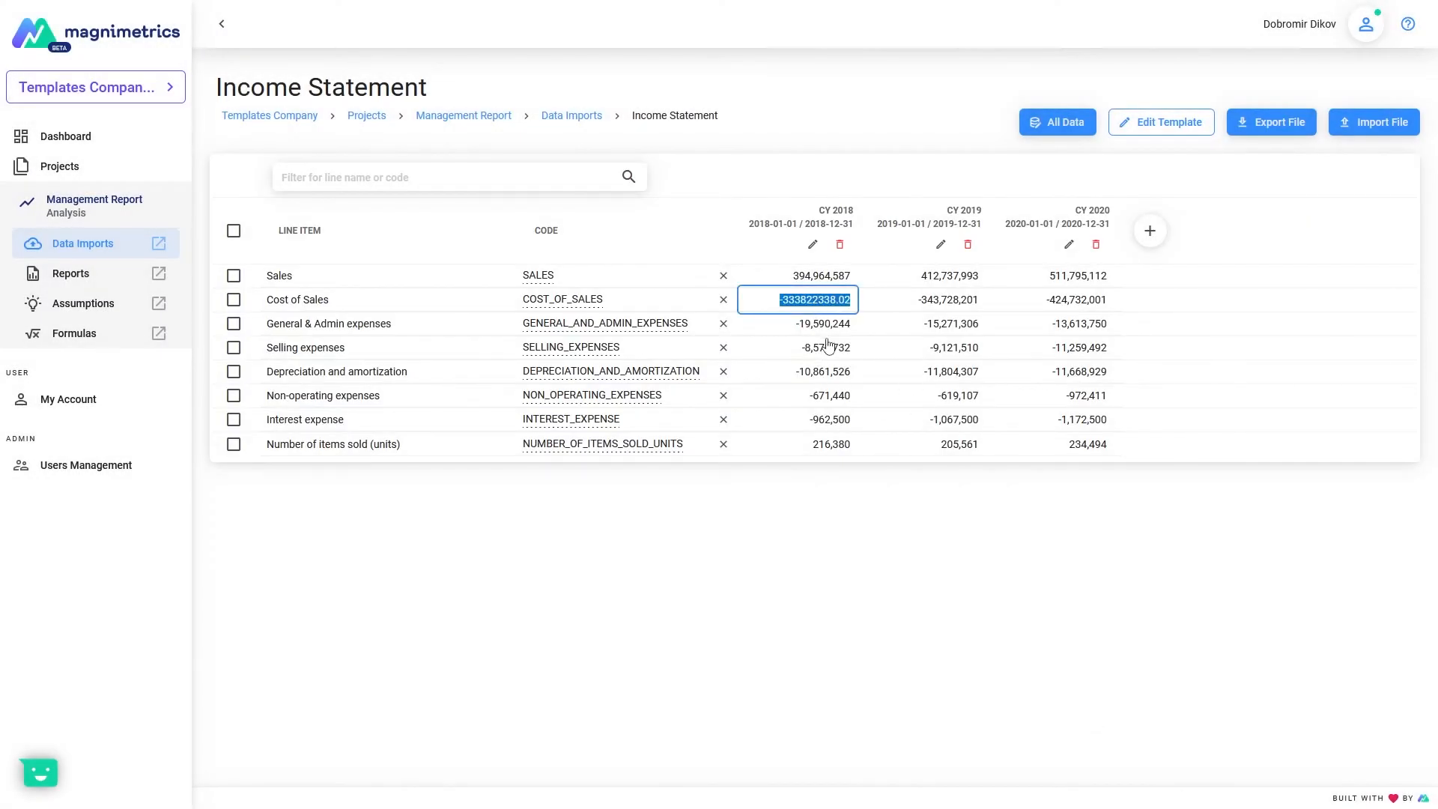
{"action": "left_click", "coordinate": [824, 379]}
{"action": "left_click", "coordinate": [338, 325]}
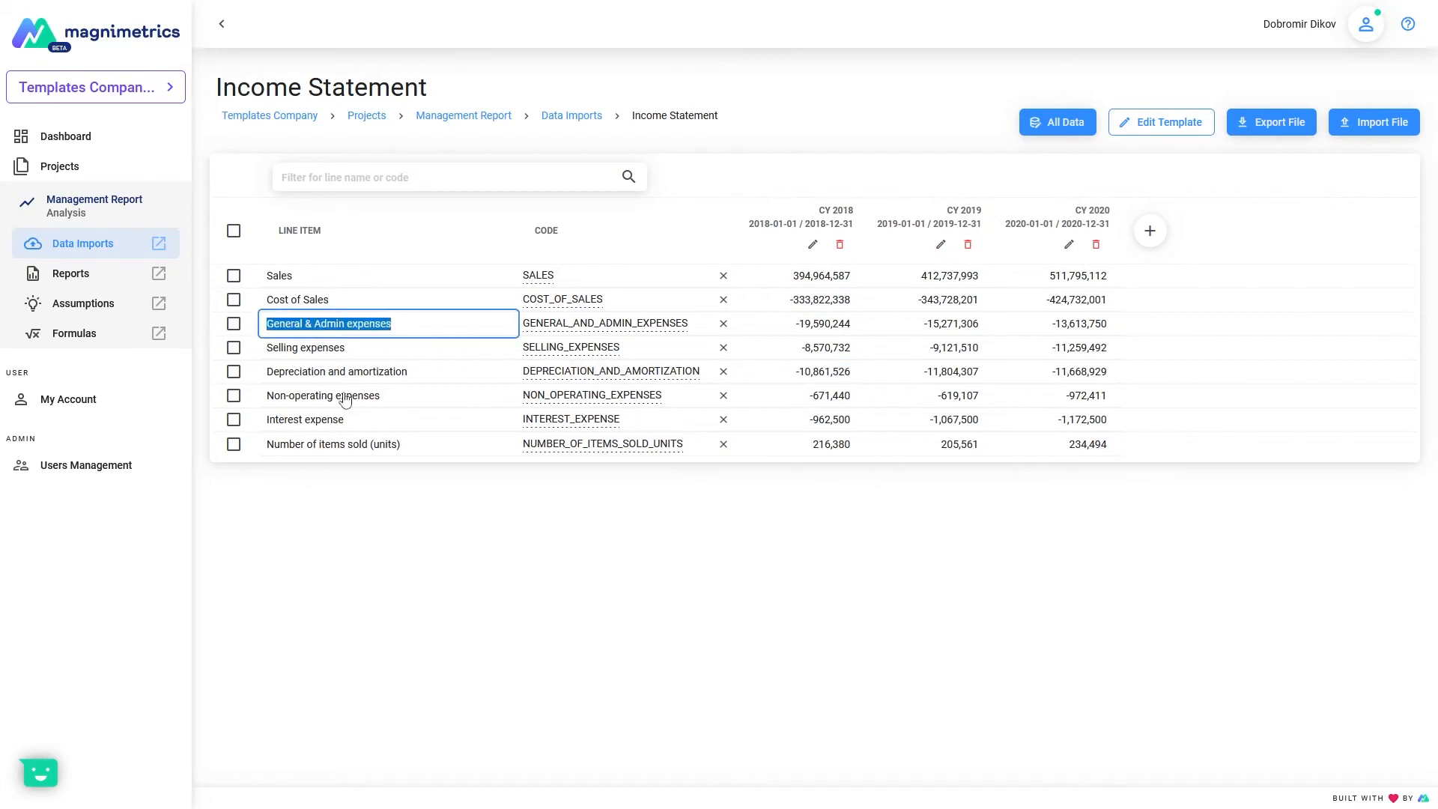
{"action": "left_click", "coordinate": [342, 397]}
{"action": "left_click", "coordinate": [345, 345]}
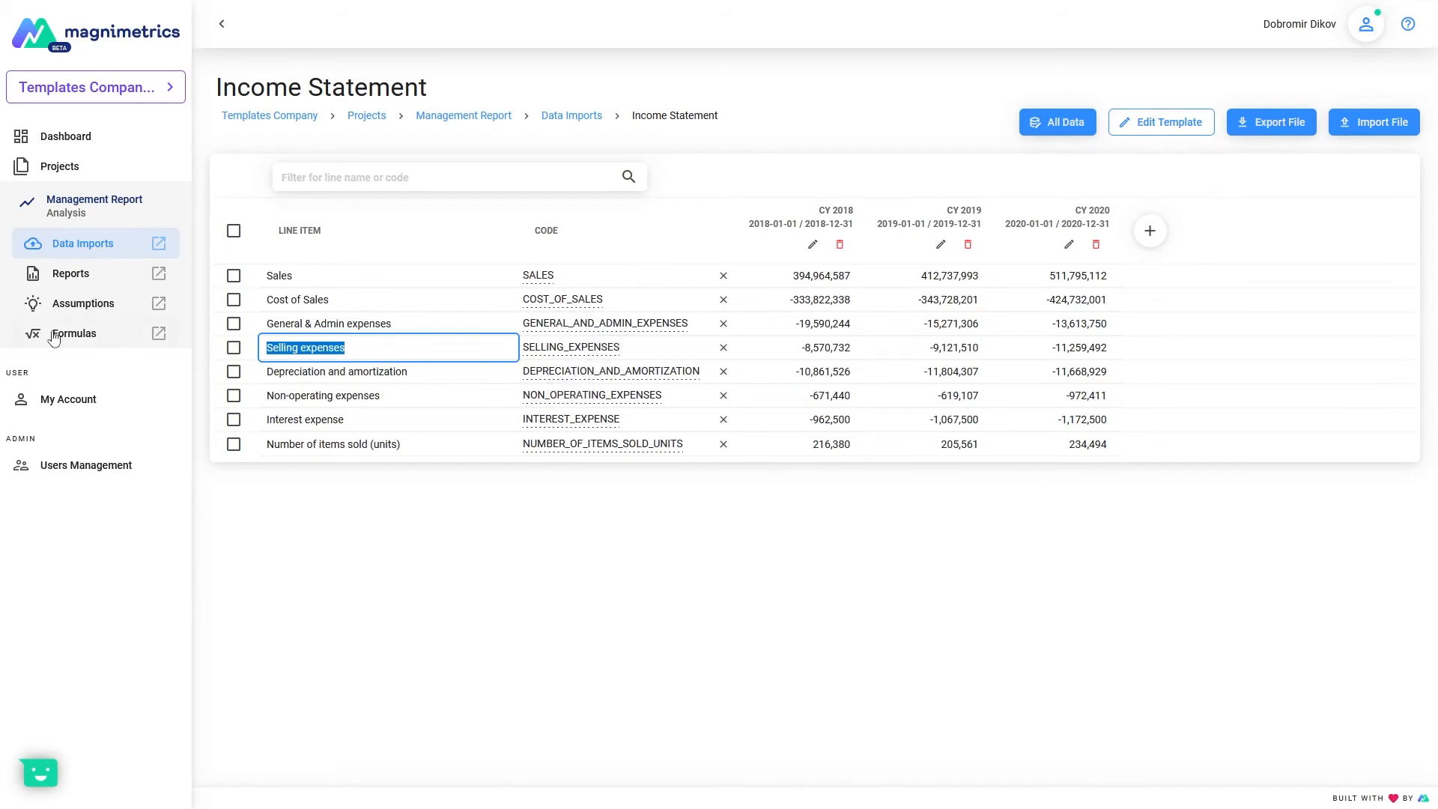
{"action": "left_click", "coordinate": [711, 488]}
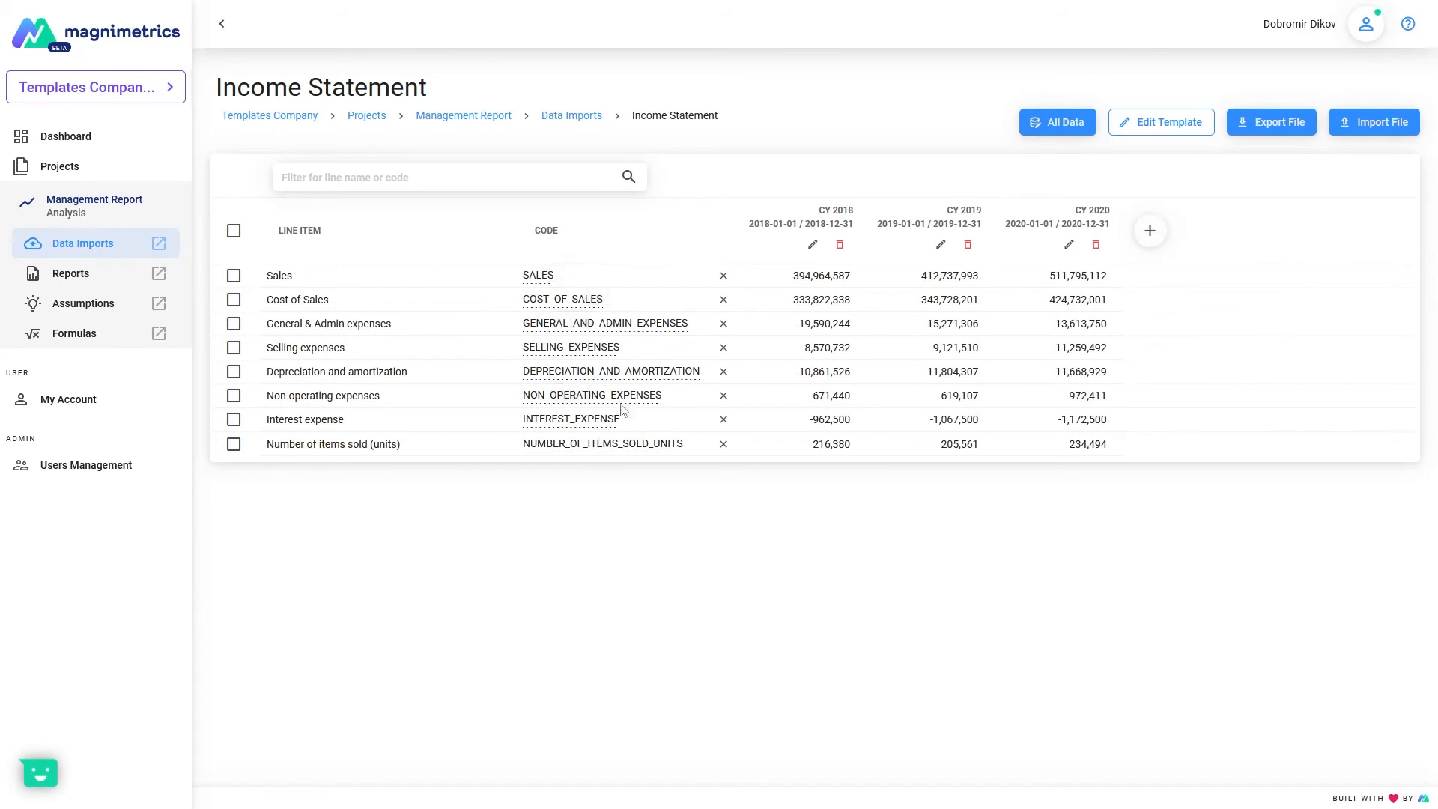
- Add a period named CY 2021 to the income statement, running from 2021-01-01 to 2021-12-31
{"action": "left_click", "coordinate": [1150, 230]}
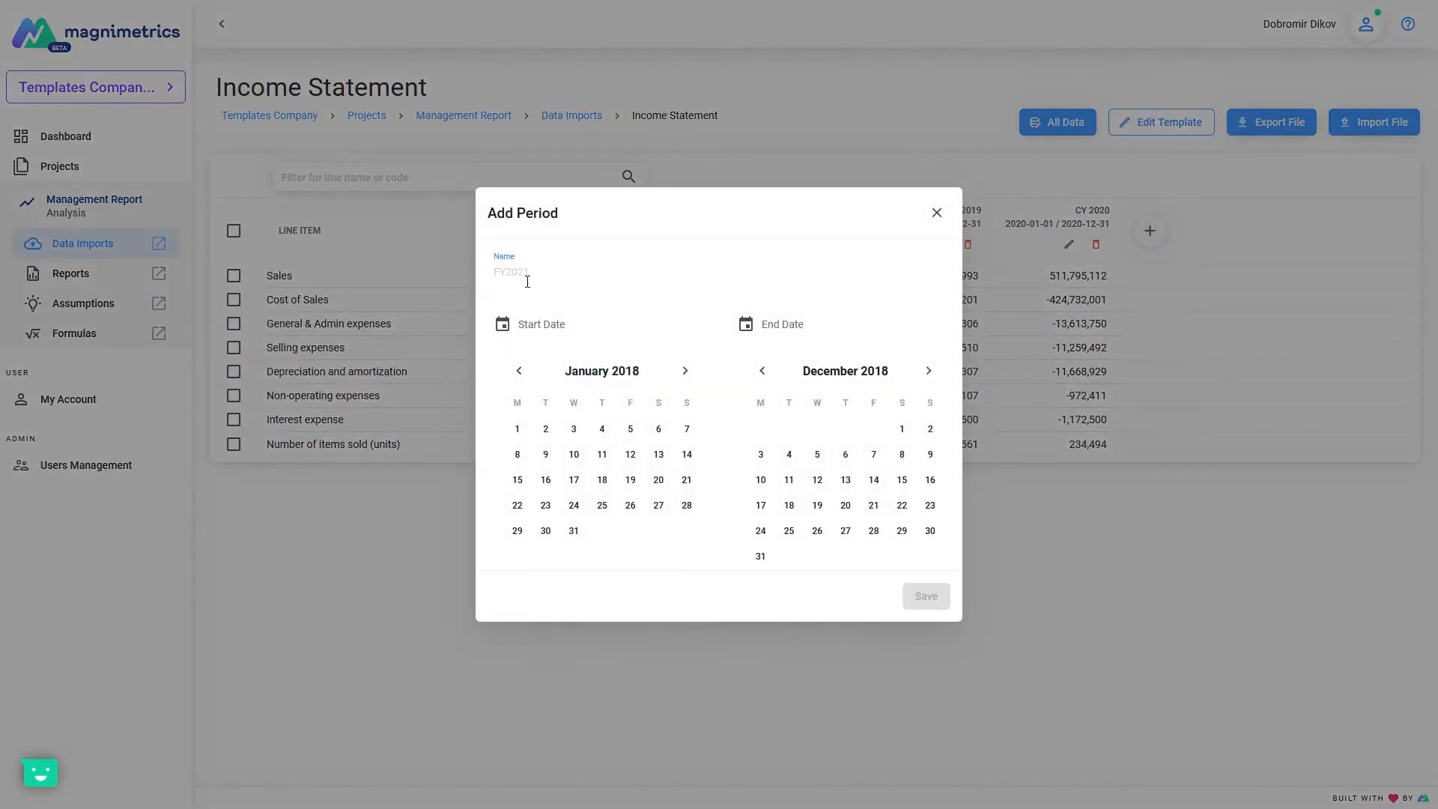
{"action": "type", "text": "CY 2021"}
{"action": "key", "text": "Tab"}
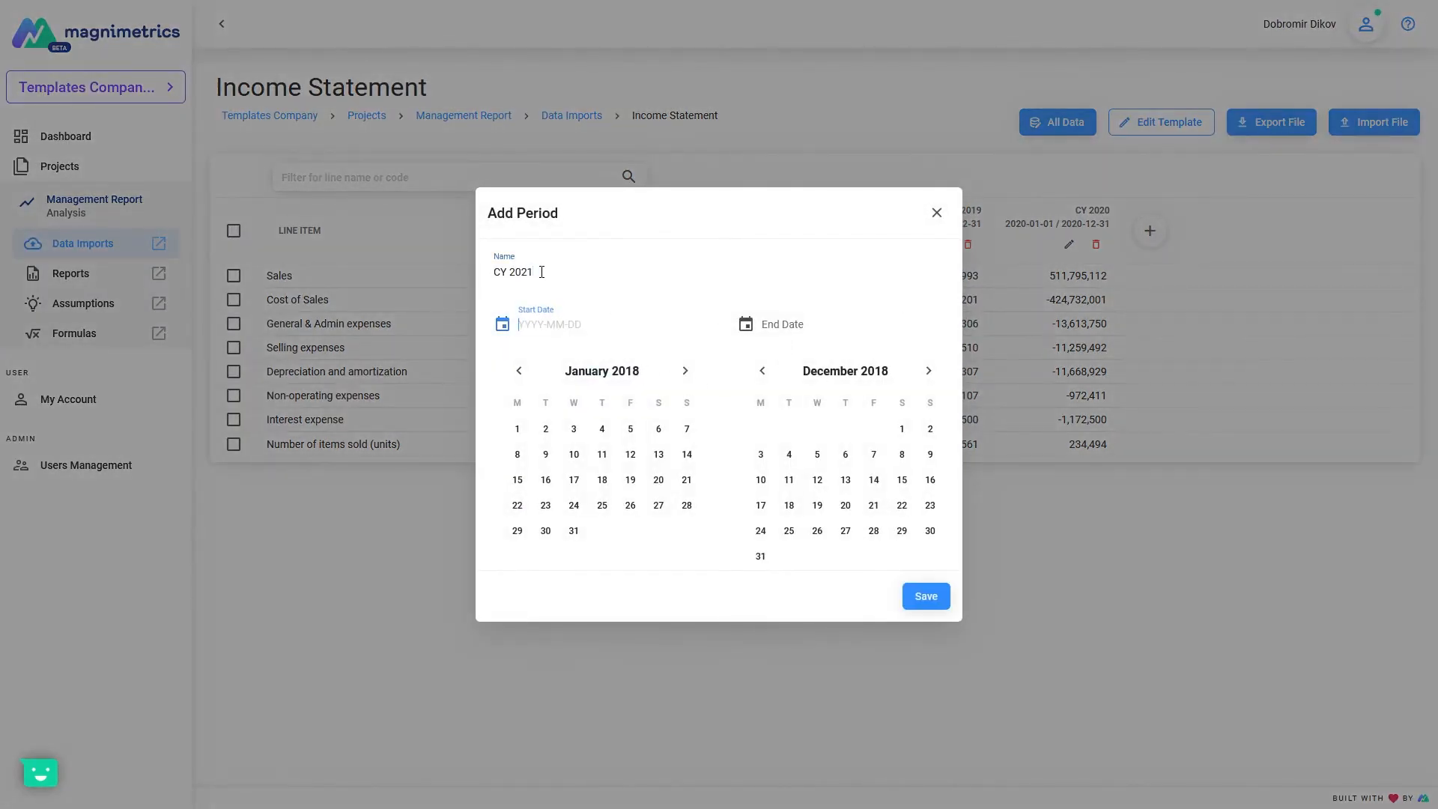
{"action": "type", "text": "2021-01-01"}
{"action": "key", "text": "Tab"}
{"action": "type", "text": "20"}
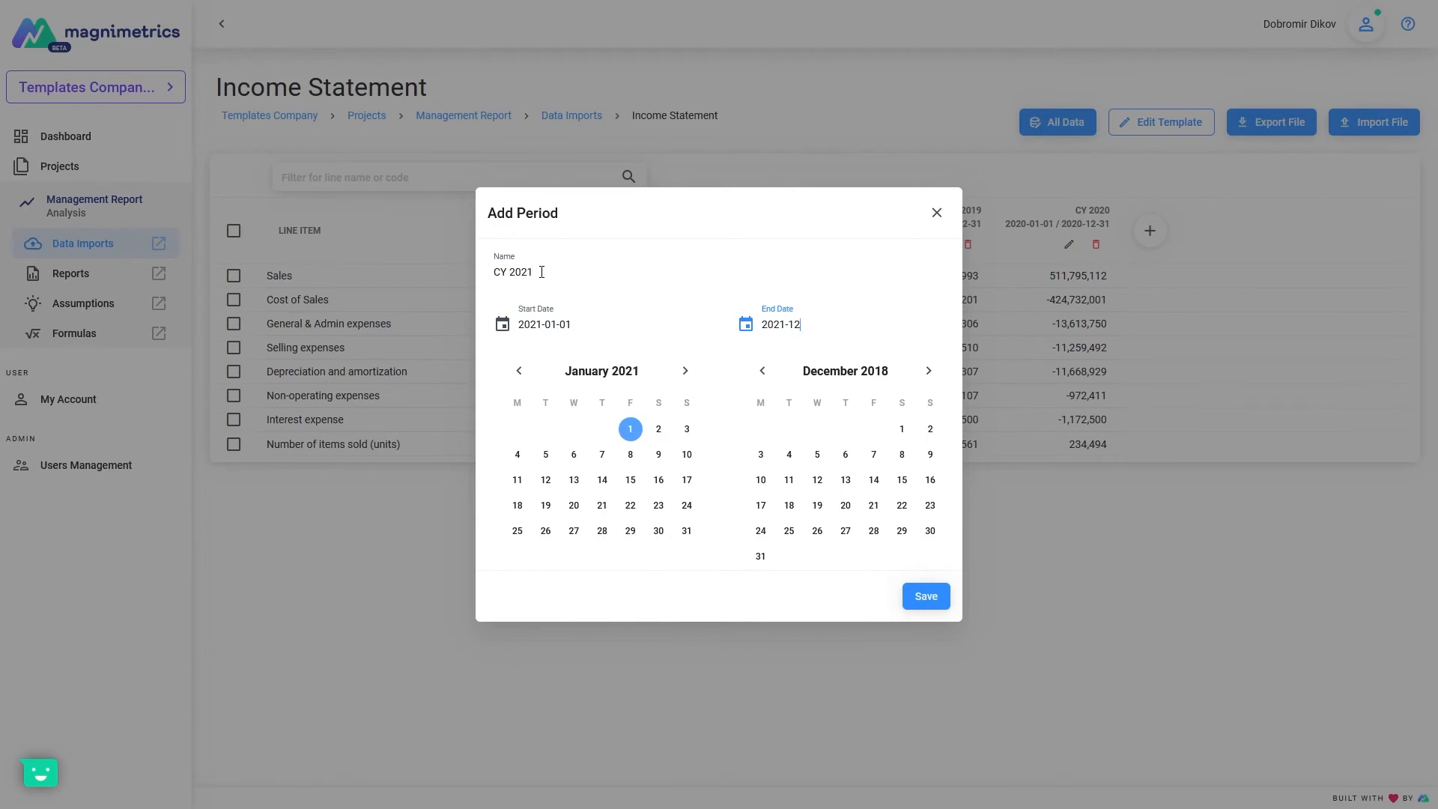
{"action": "type", "text": "21-12-31"}
{"action": "key", "text": "Return"}
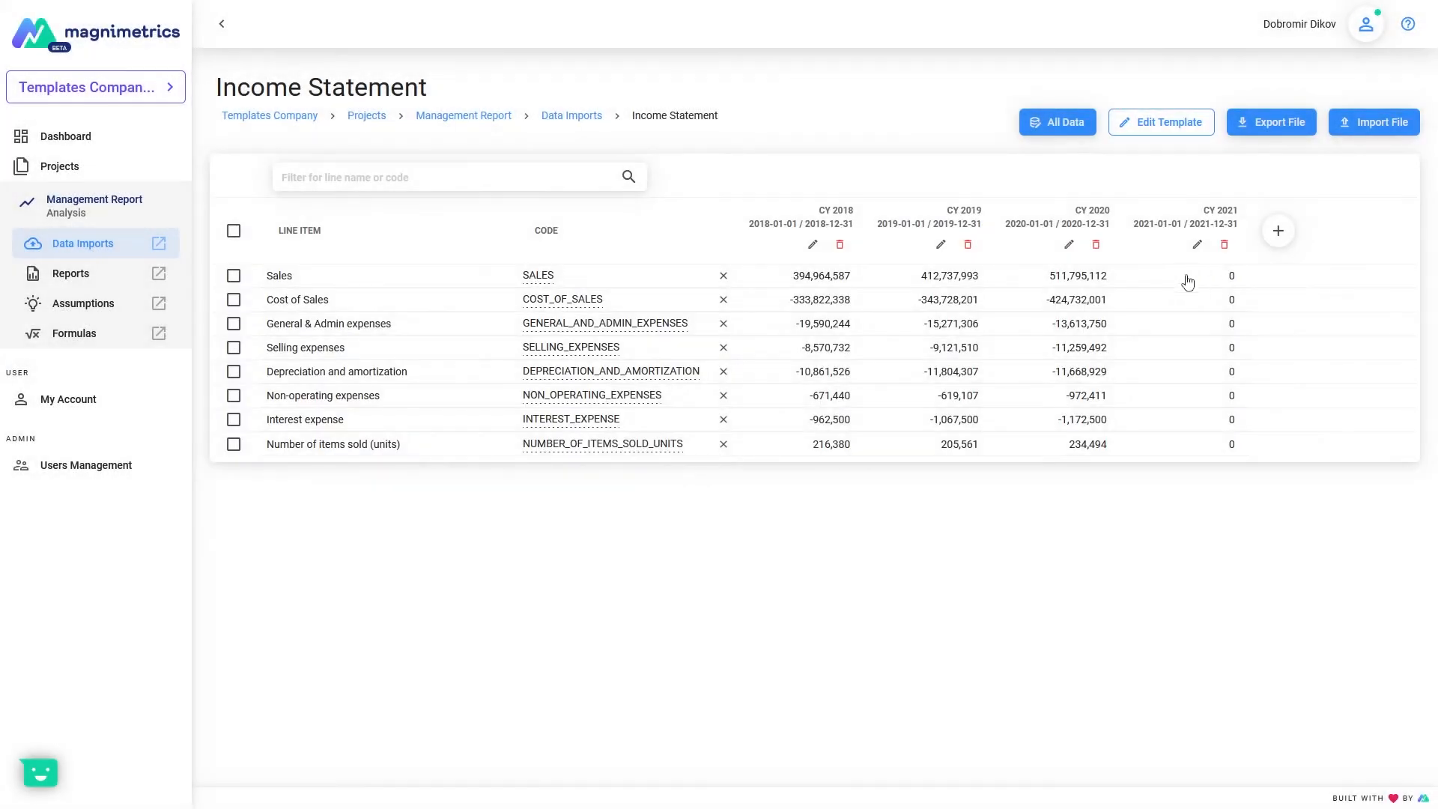
- Delete the CY 2021 period together with its amounts
{"action": "left_click", "coordinate": [1209, 279]}
{"action": "left_click", "coordinate": [1223, 491]}
{"action": "left_click", "coordinate": [1224, 244]}
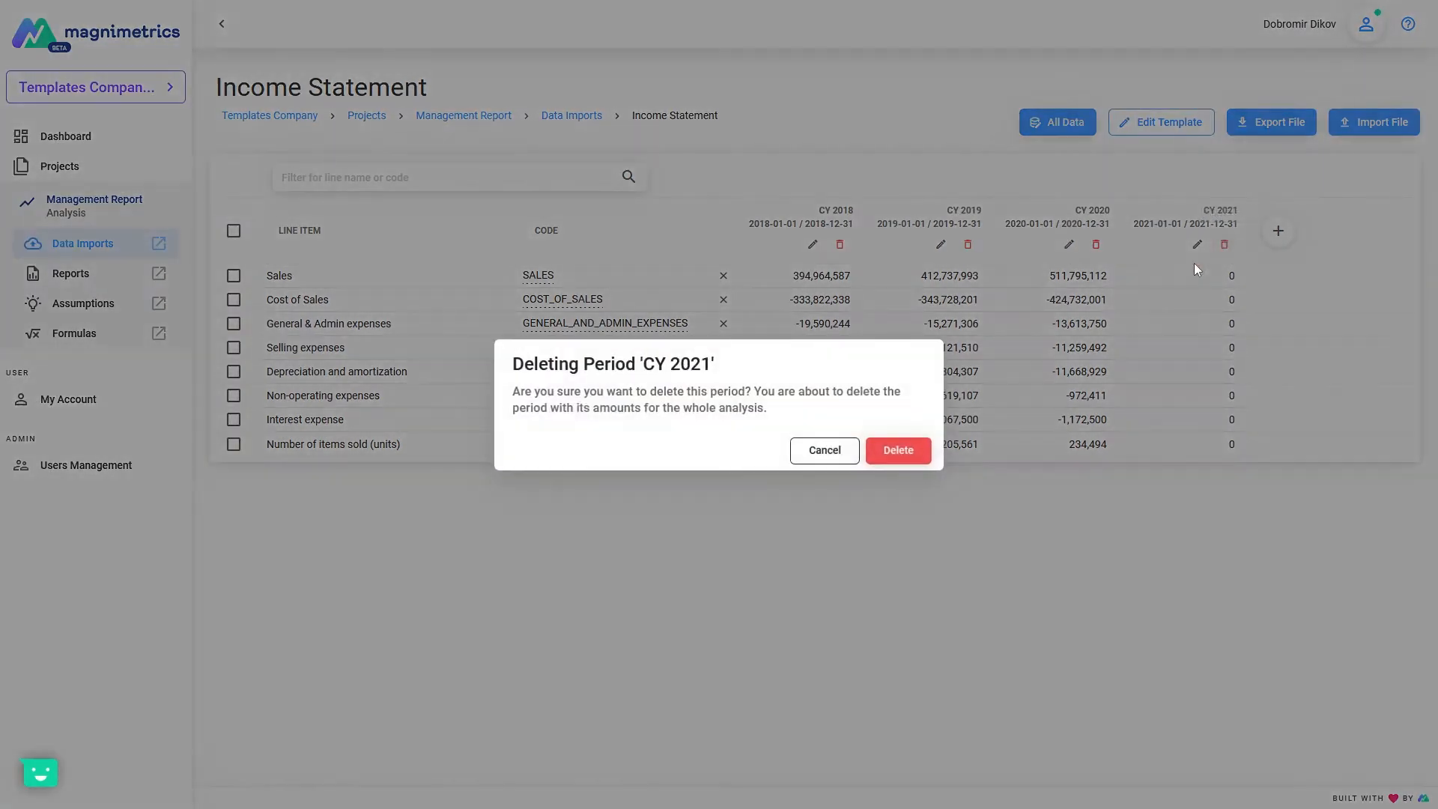
{"action": "left_click", "coordinate": [922, 450]}
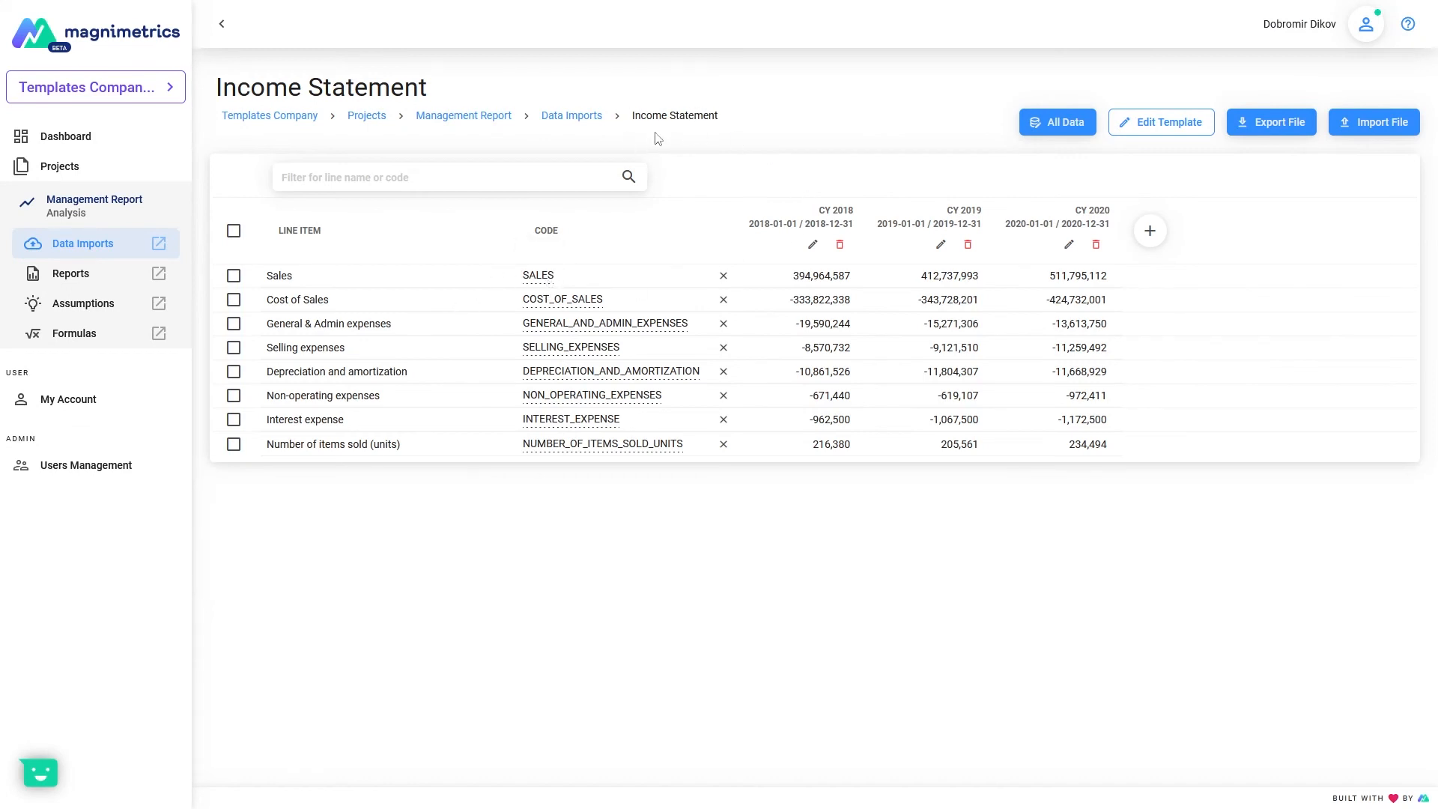
- Review the income statement template's line order, style and format options without saving, and open the analysis's complete data
{"action": "left_click", "coordinate": [1160, 126]}
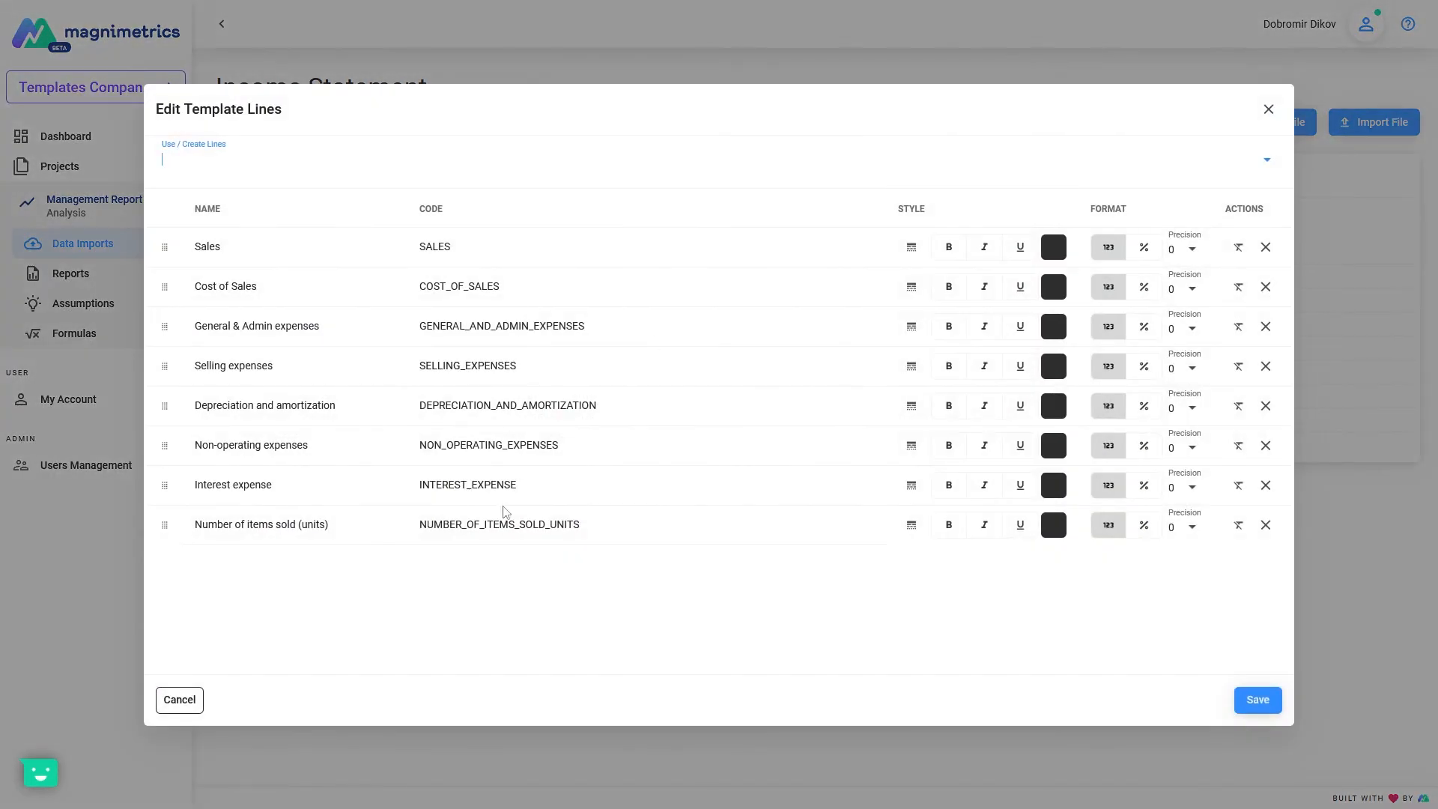
{"action": "mouse_move", "coordinate": [167, 487]}
{"action": "left_mouse_down"}
{"action": "mouse_move", "coordinate": [165, 446]}
{"action": "mouse_move", "coordinate": [170, 499]}
{"action": "left_mouse_up"}
{"action": "left_click", "coordinate": [1268, 109]}
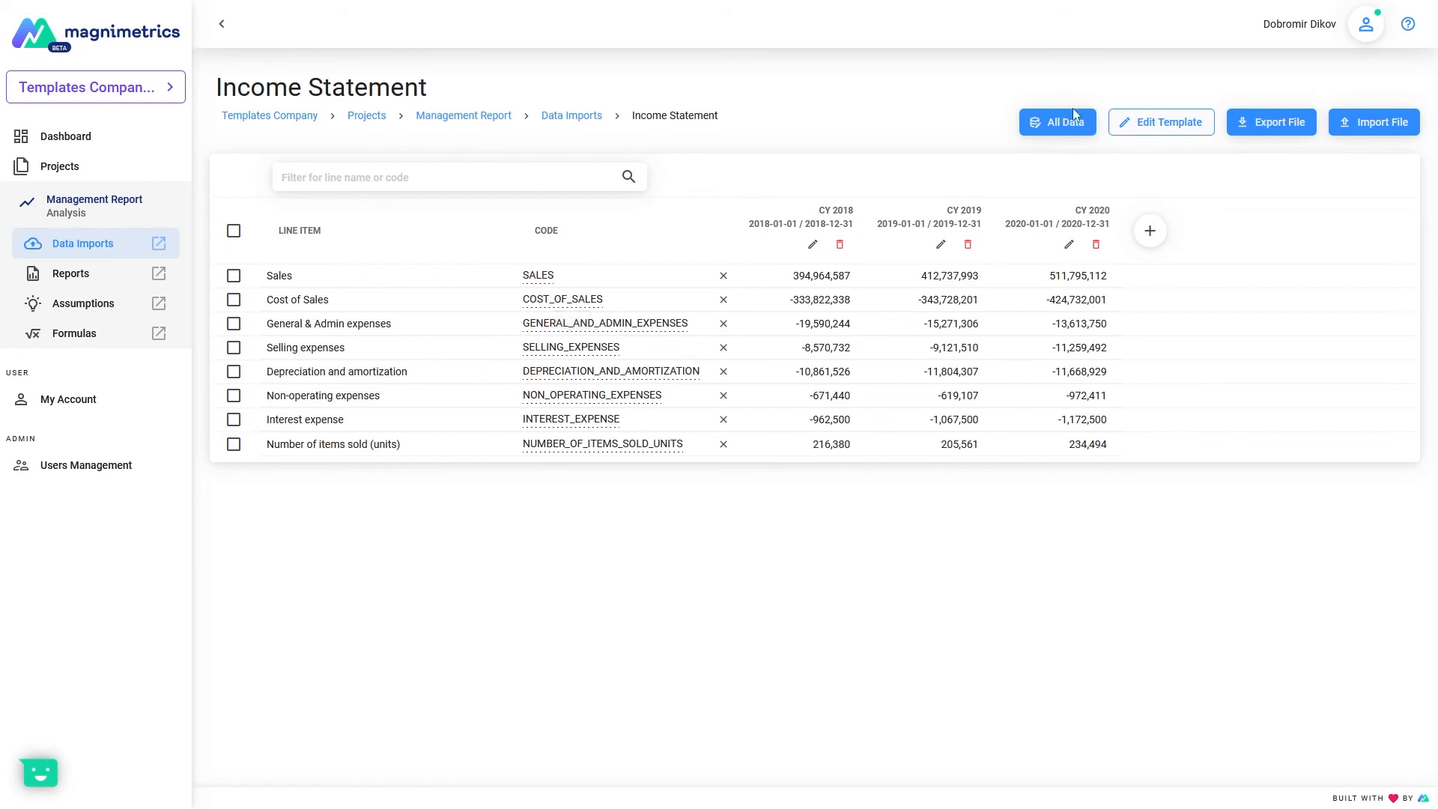
{"action": "left_click", "coordinate": [1055, 122]}
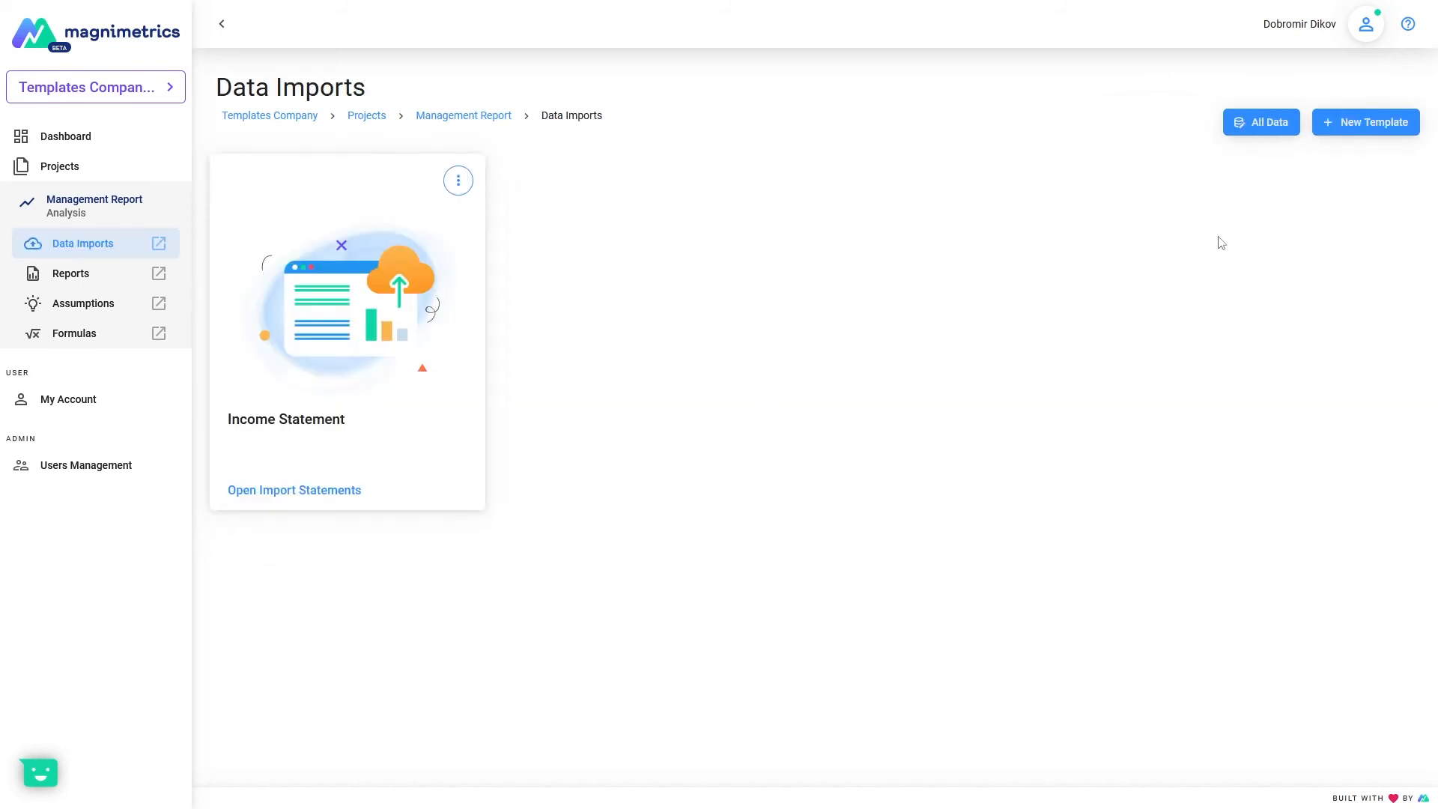
- Create a new data import template titled Balance Sheet in the Management Report project
{"action": "left_click", "coordinate": [1353, 122]}
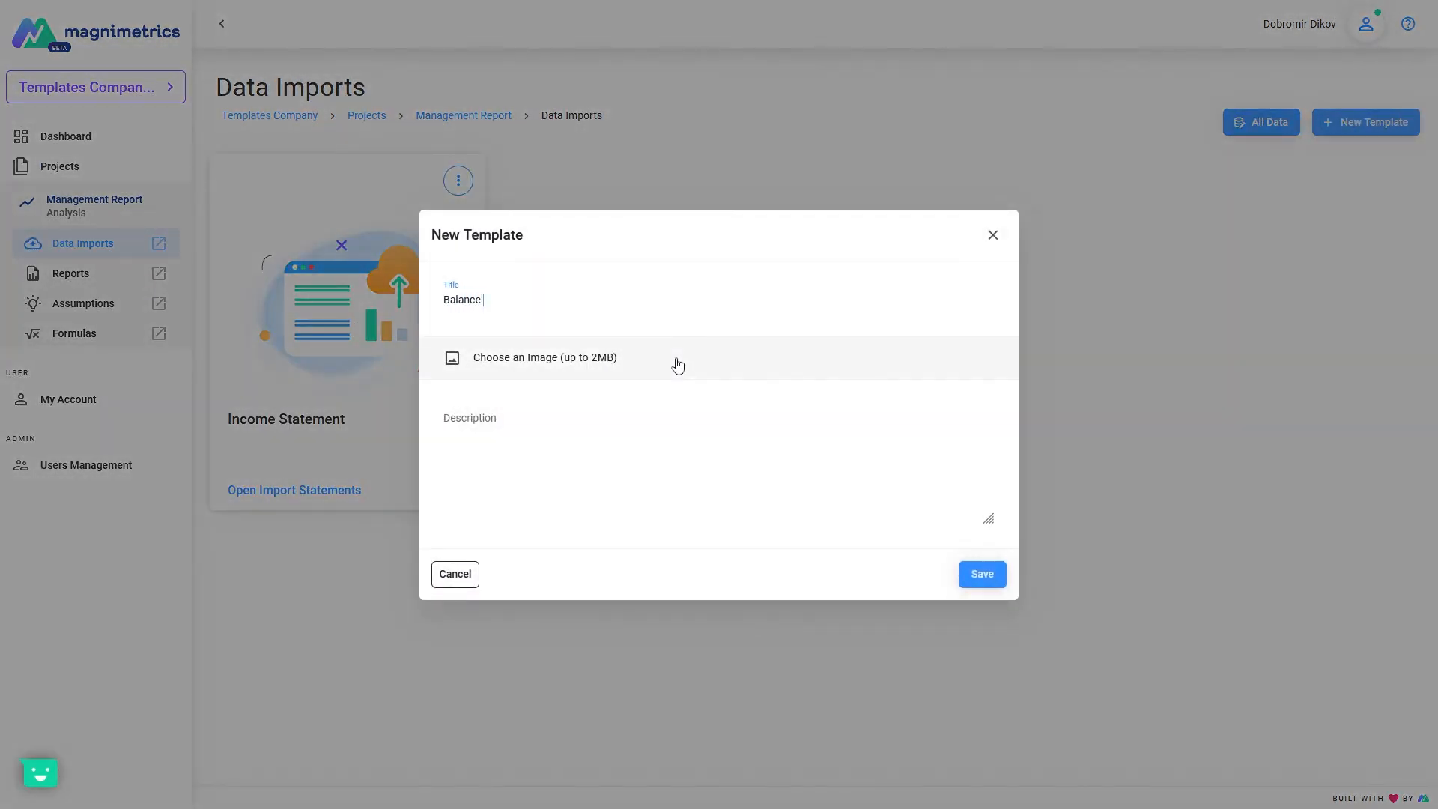
{"action": "key", "text": "Return"}
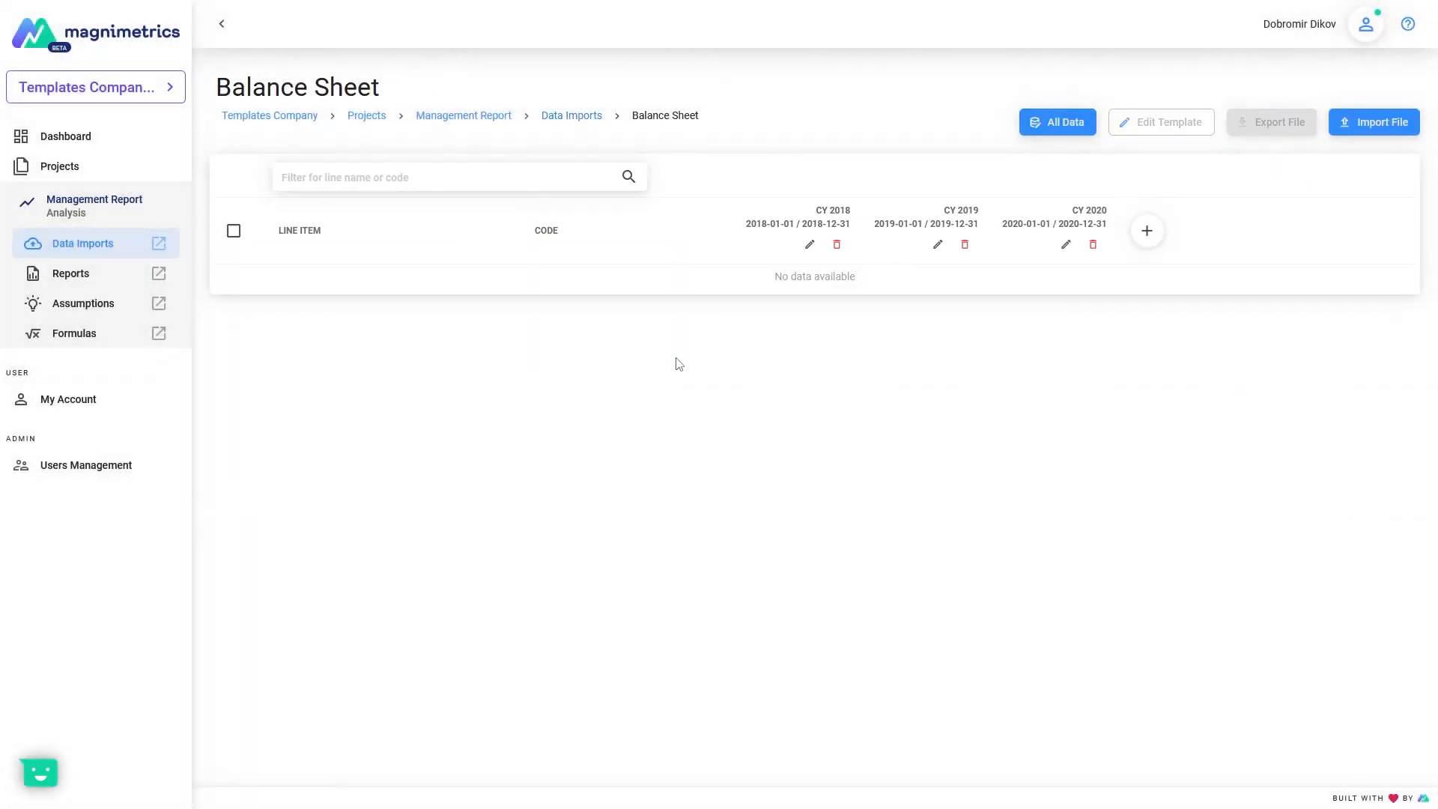
- Import the financial statements file into the Balance Sheet template using its BS sheet with headers, skipping the line code selection
{"action": "left_click", "coordinate": [1352, 127]}
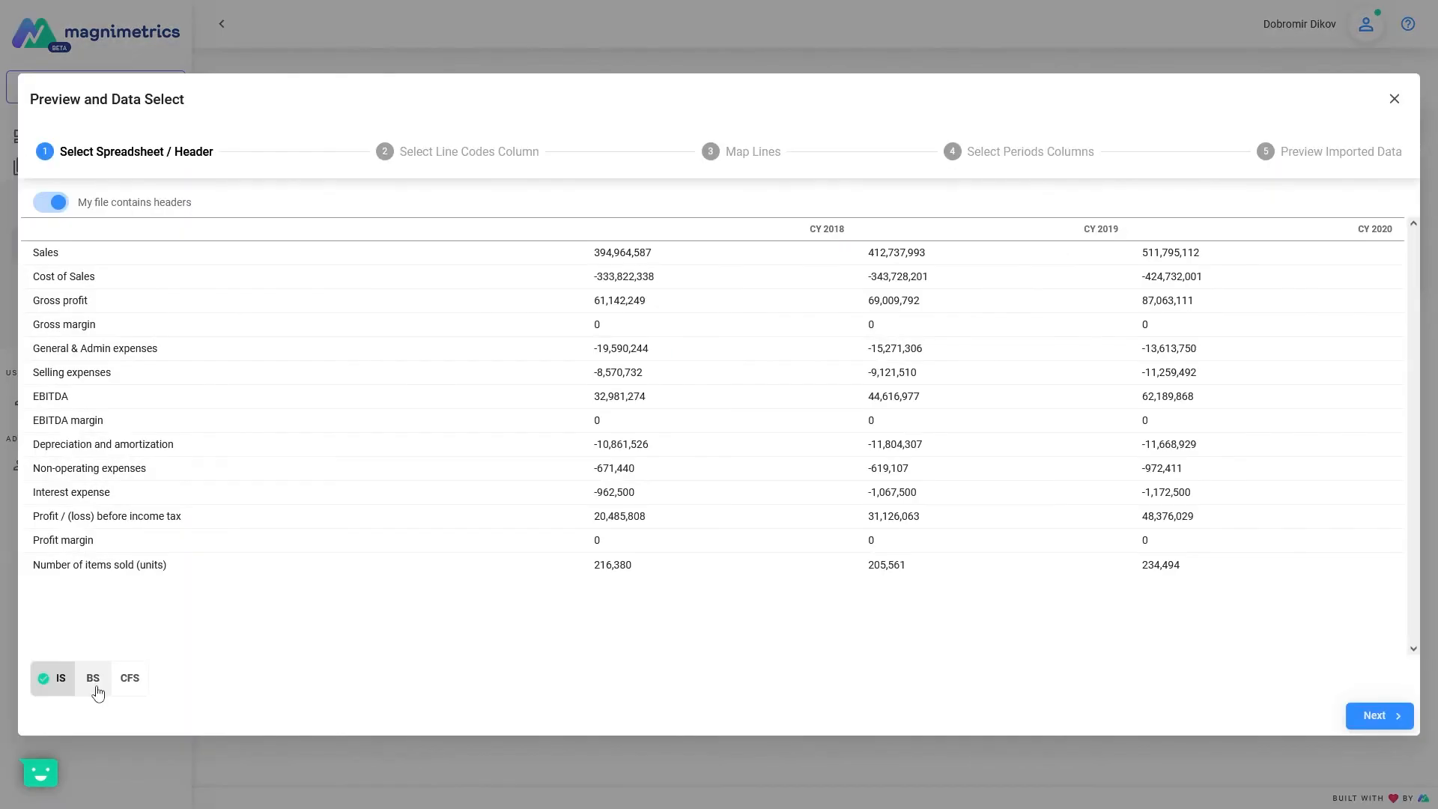
{"action": "left_click", "coordinate": [96, 688]}
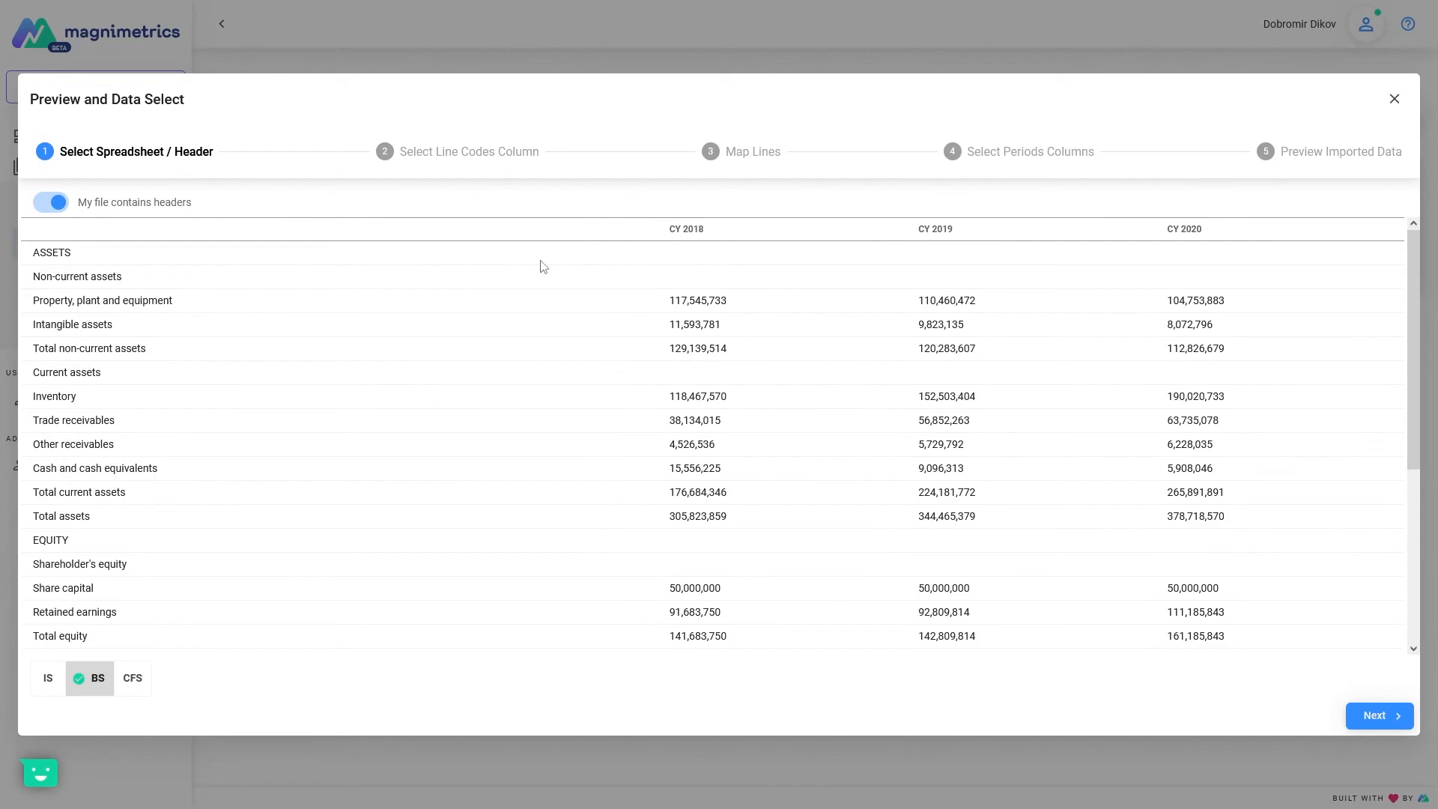
{"action": "left_click", "coordinate": [1379, 715]}
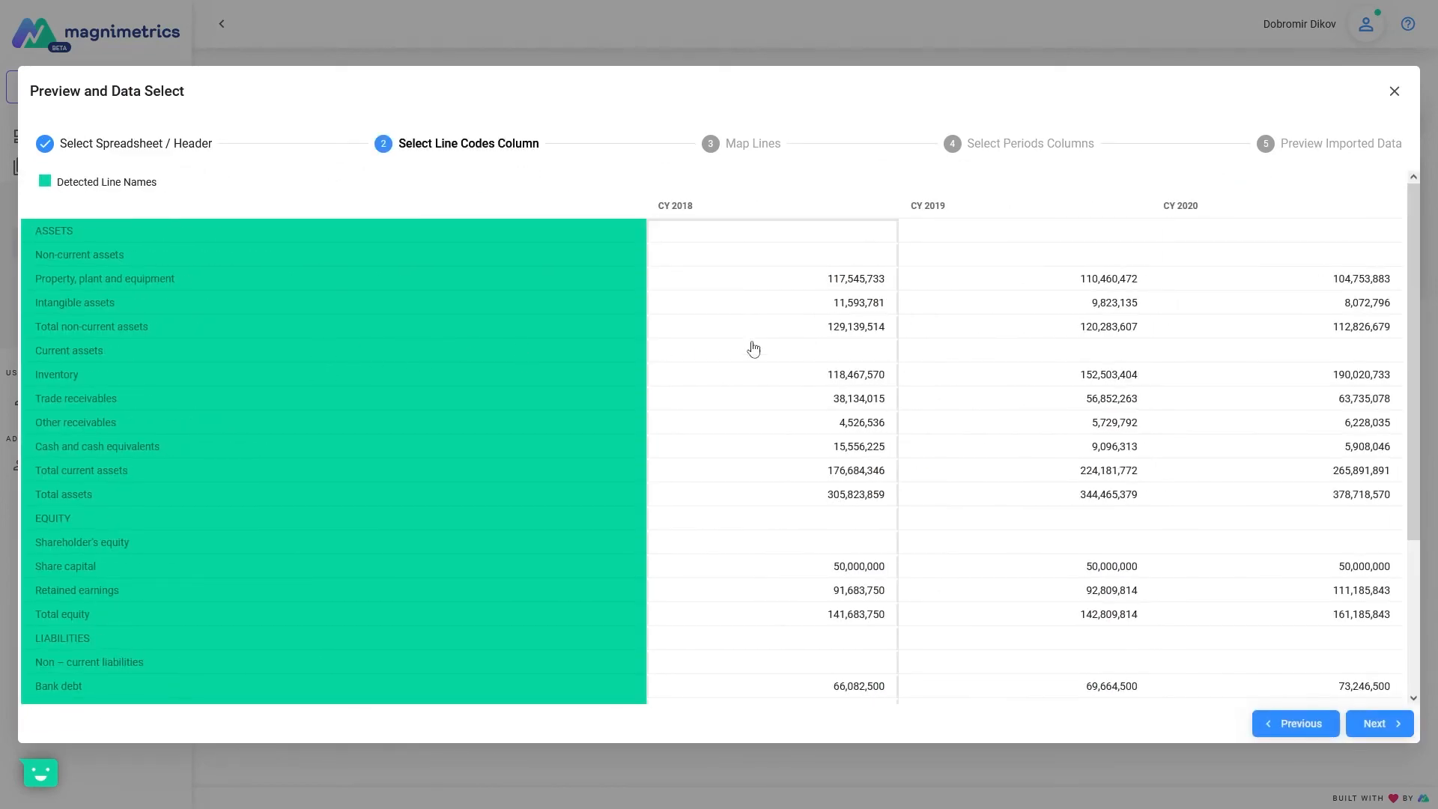
{"action": "left_click", "coordinate": [1367, 725]}
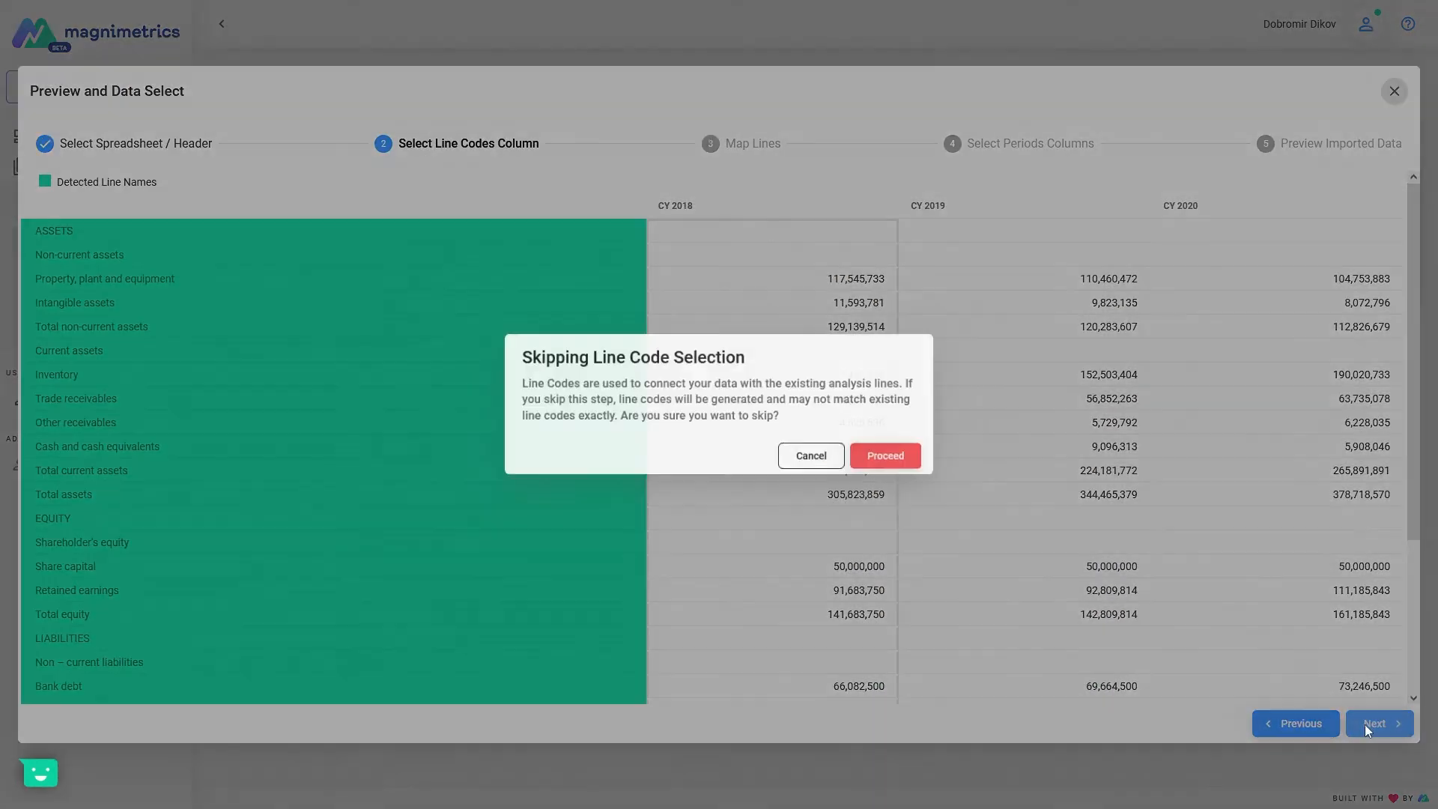
{"action": "left_click", "coordinate": [902, 461]}
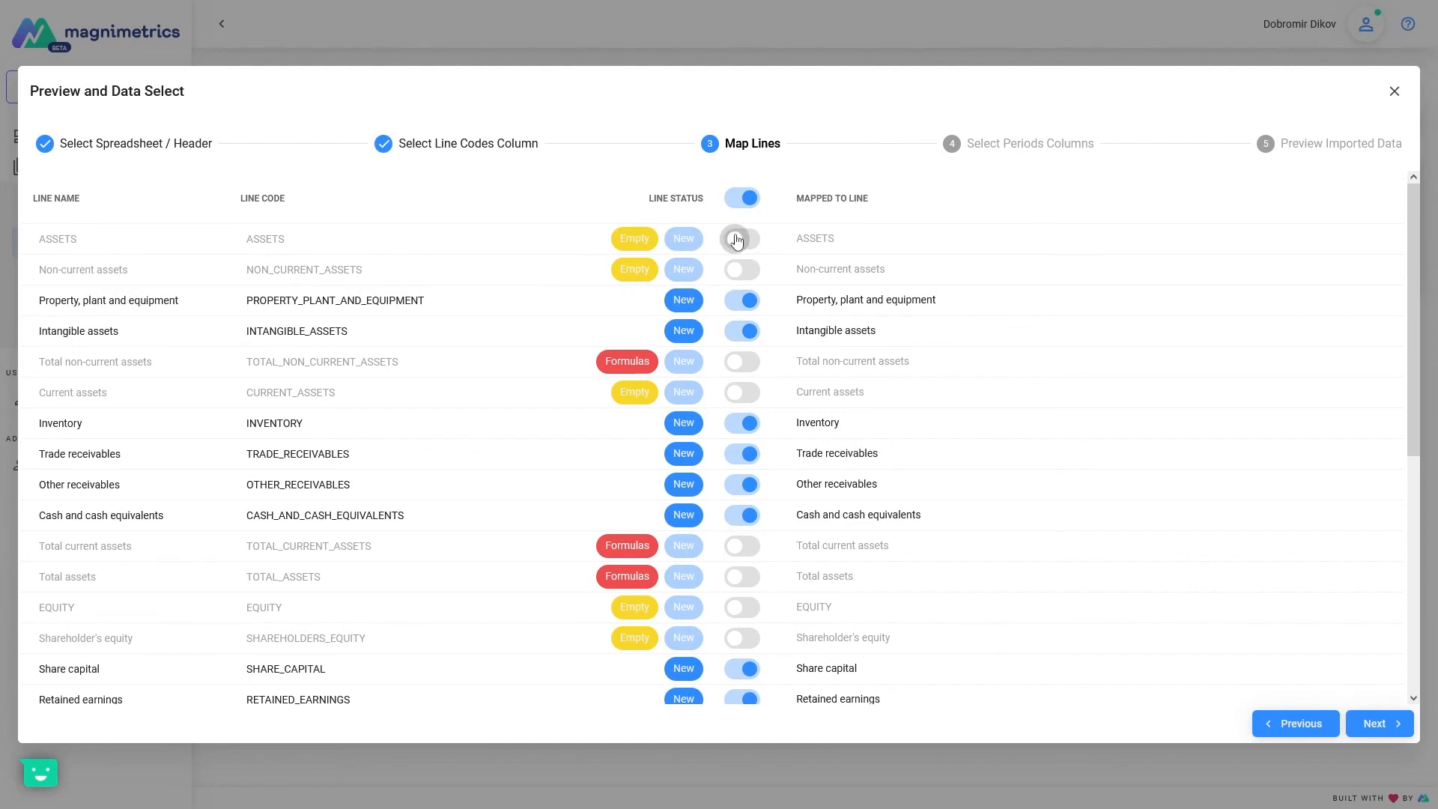
- Accept the balance sheet line mapping and import the data with CY 2018, CY 2019 and CY 2020 as period columns
{"action": "scroll", "coordinate": [649, 382], "scroll_direction": "down", "scroll_amount": 2}
{"action": "scroll", "coordinate": [649, 388], "scroll_direction": "down", "scroll_amount": 4}
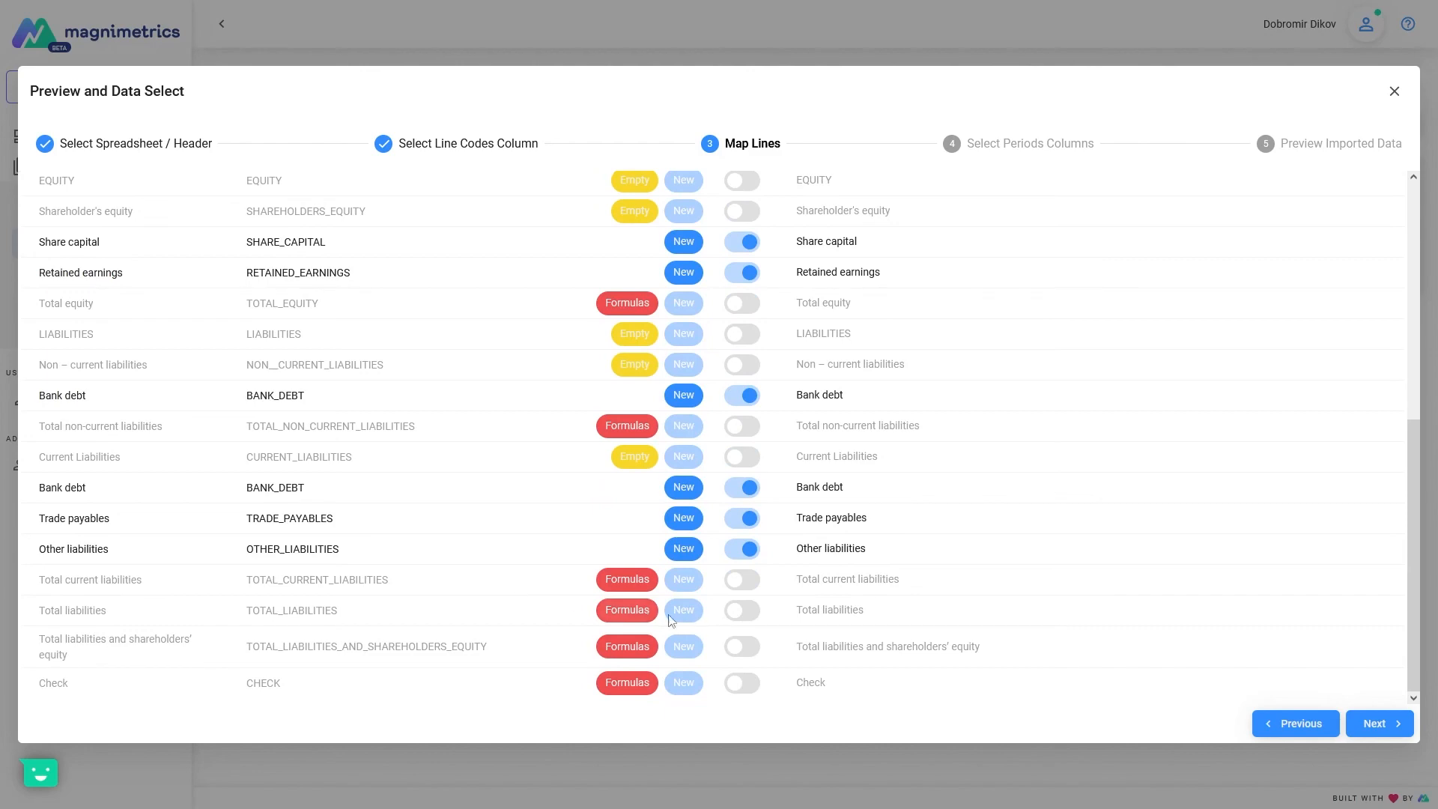
{"action": "left_click", "coordinate": [1399, 728]}
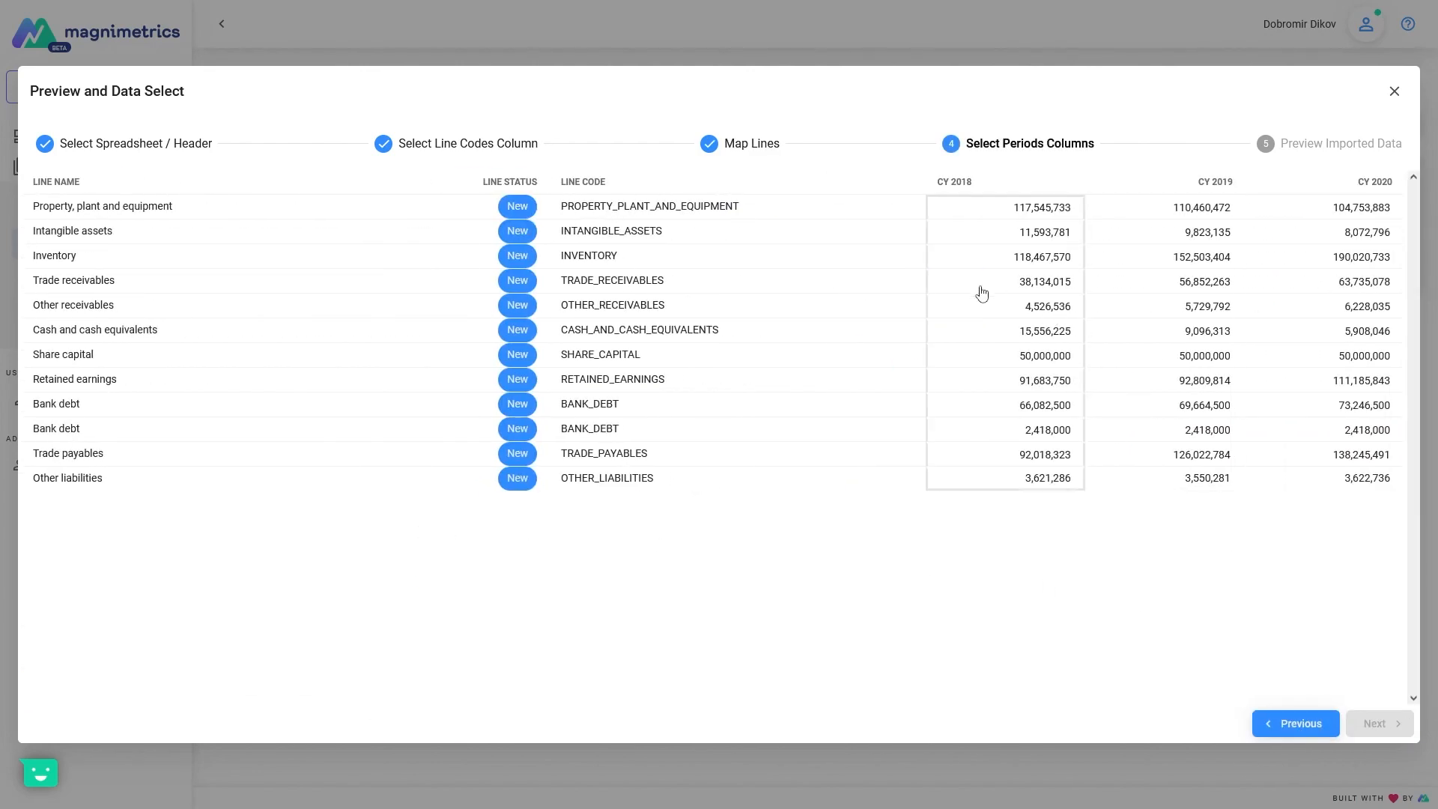
{"action": "left_click_drag", "start_coordinate": [980, 291], "coordinate": [1329, 271]}
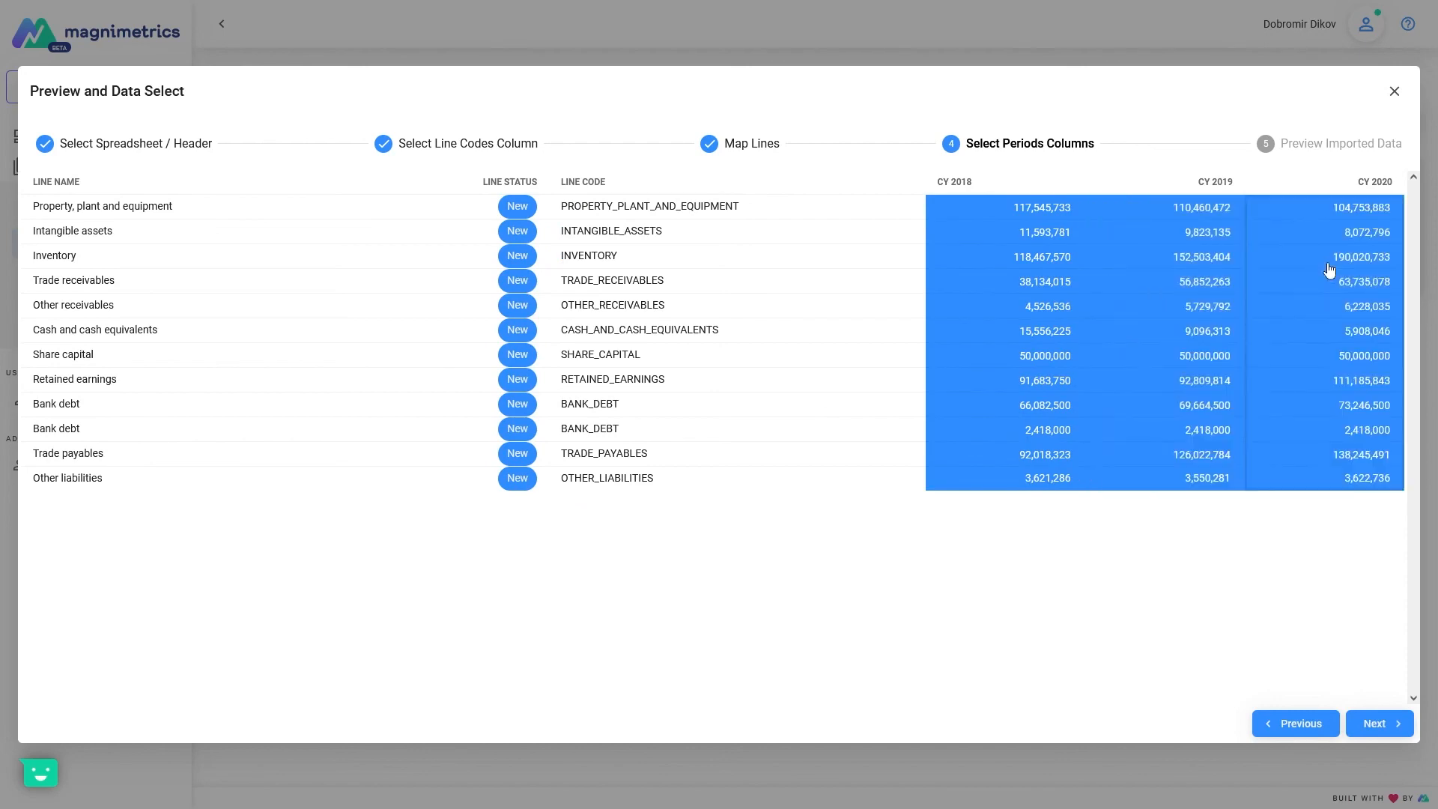
{"action": "left_click", "coordinate": [1362, 732]}
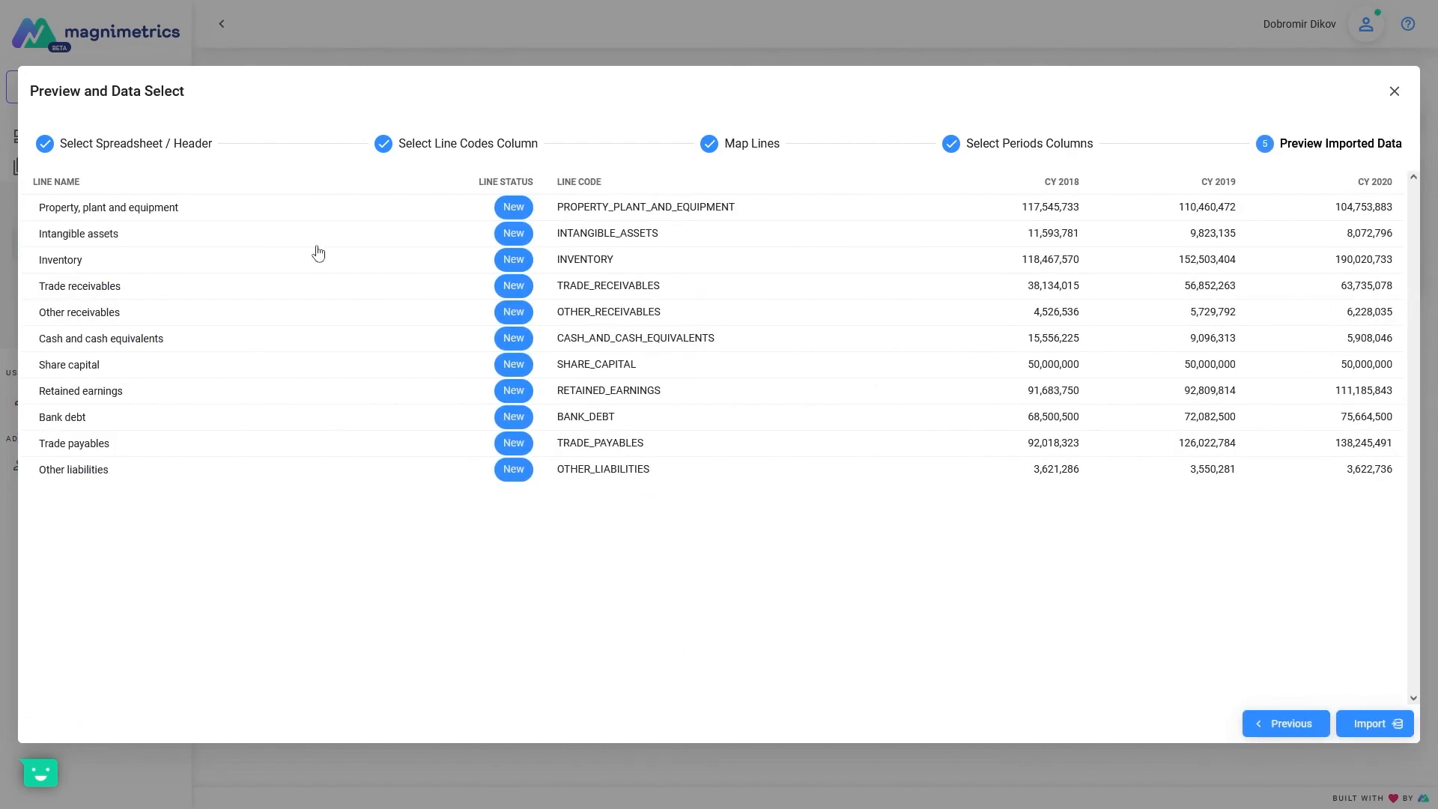
{"action": "left_click", "coordinate": [1383, 725]}
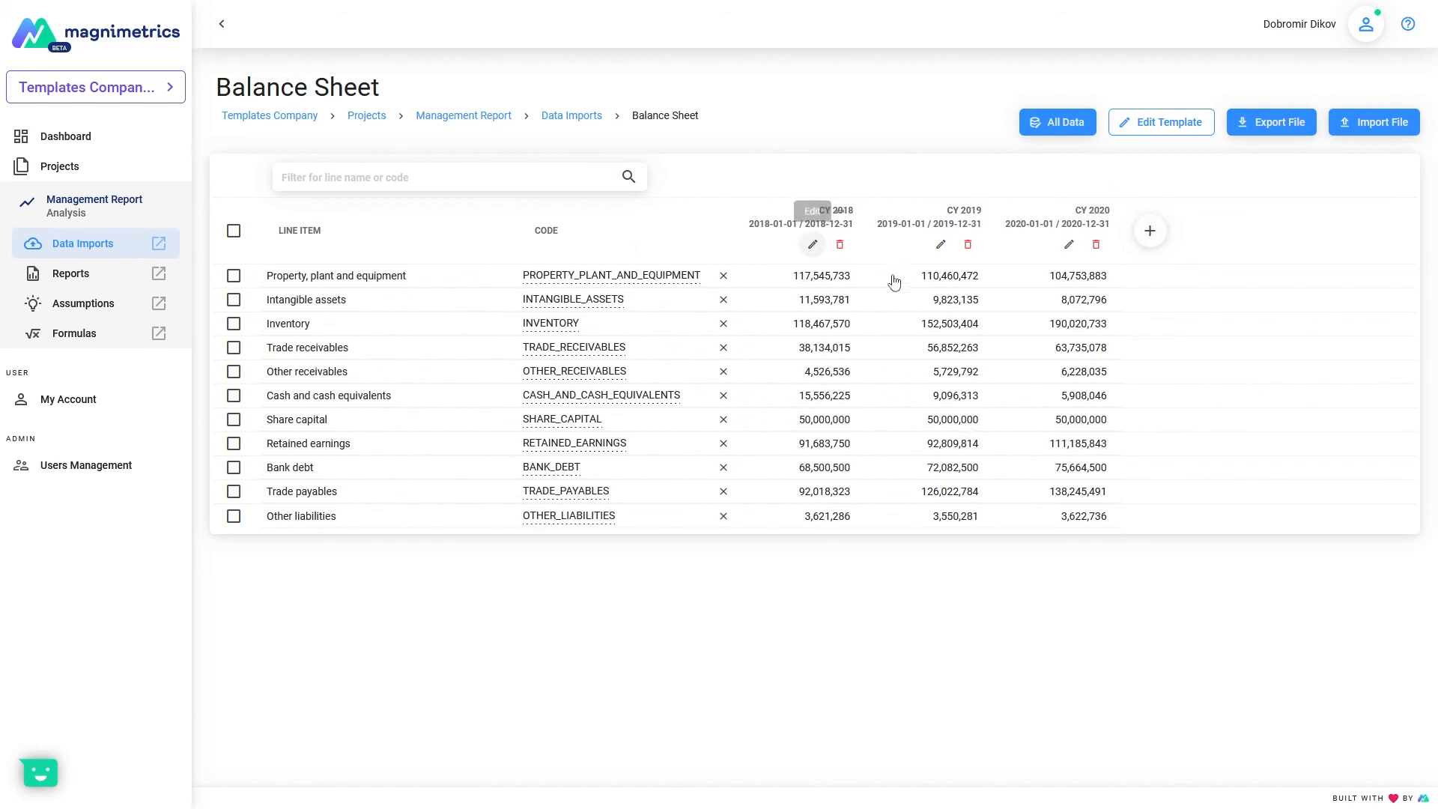
- Open the complete data of the analysis and review the combined income statement and balance sheet lines
{"action": "left_click", "coordinate": [1058, 122]}
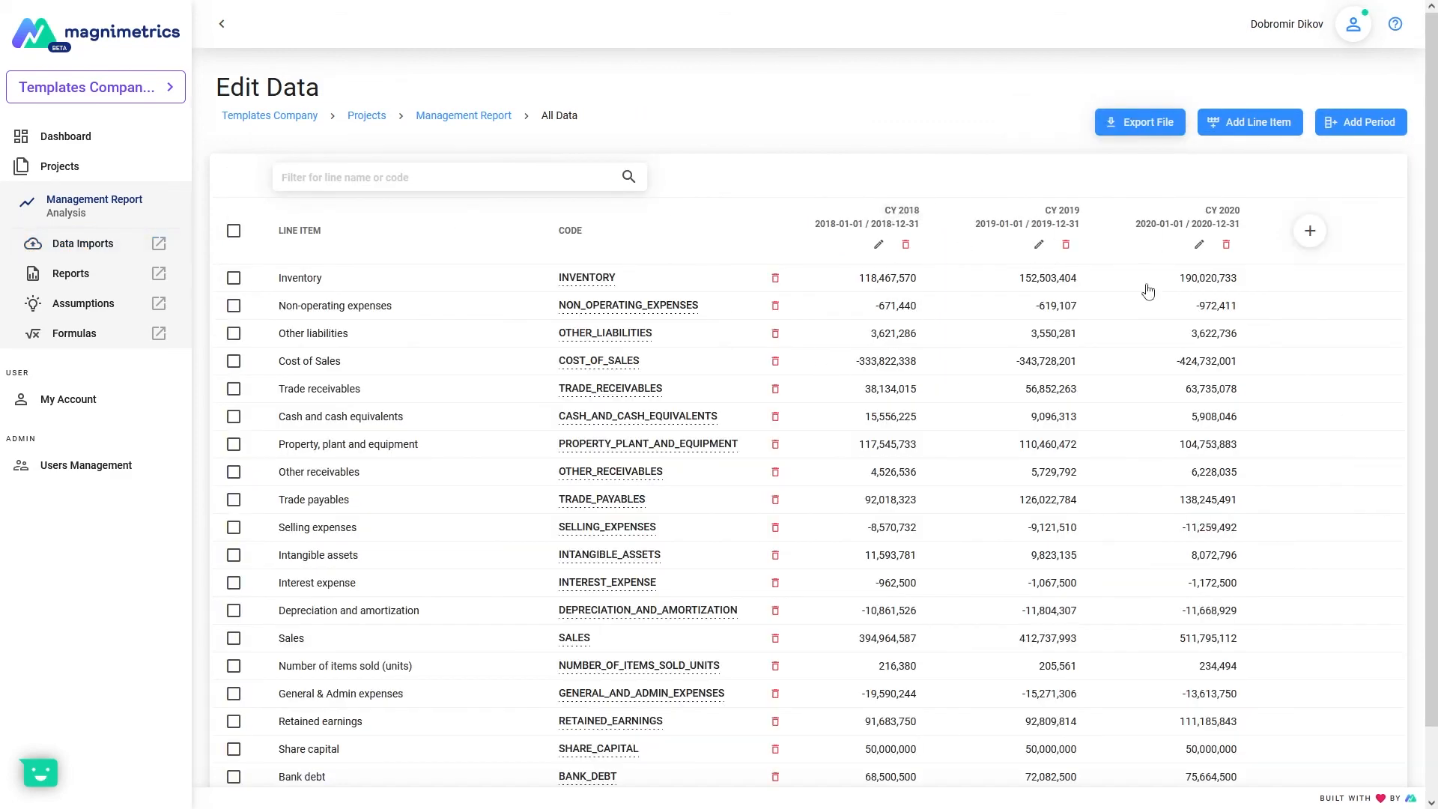
{"action": "scroll", "coordinate": [966, 358], "scroll_direction": "down", "scroll_amount": 1}
{"action": "scroll", "coordinate": [884, 300], "scroll_direction": "up", "scroll_amount": 1}
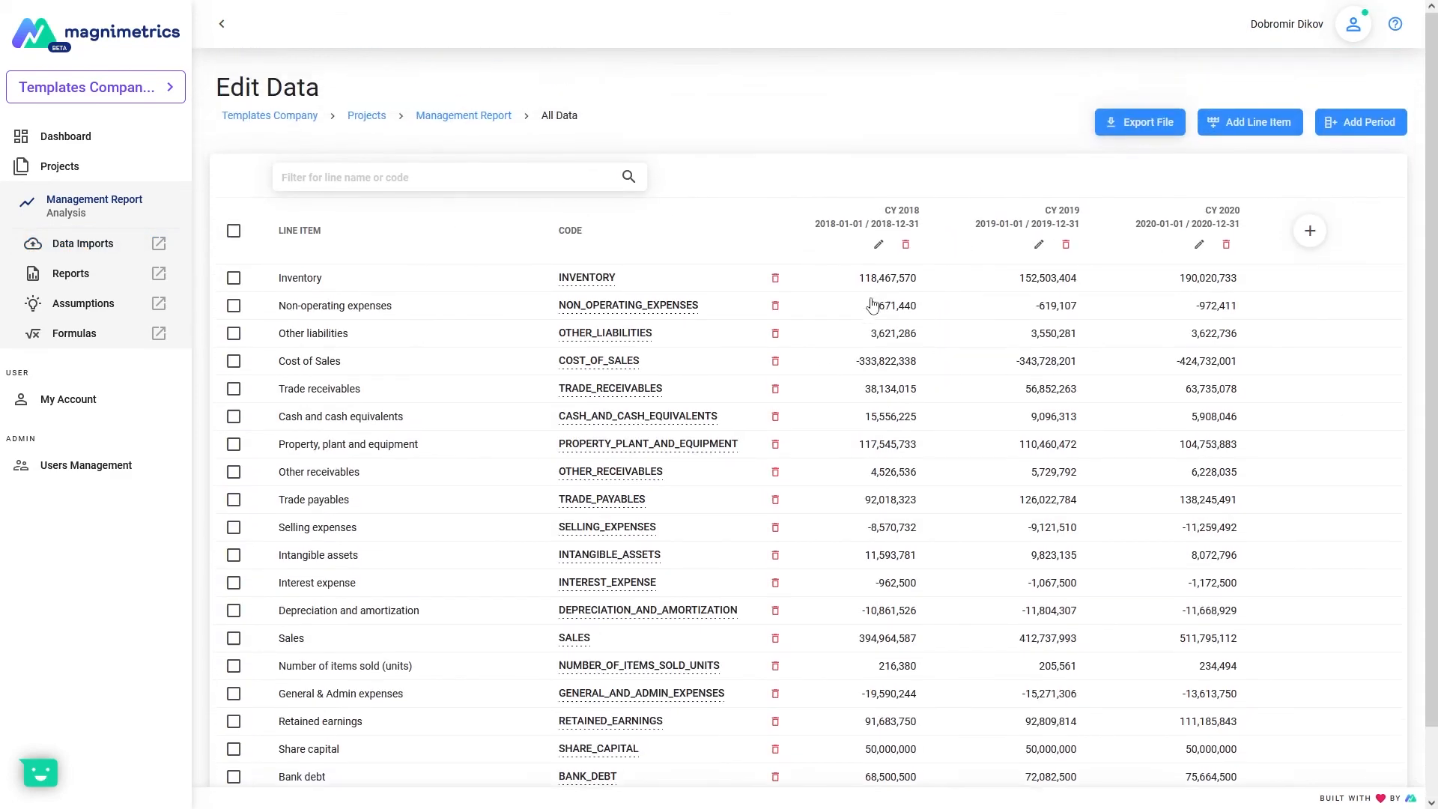